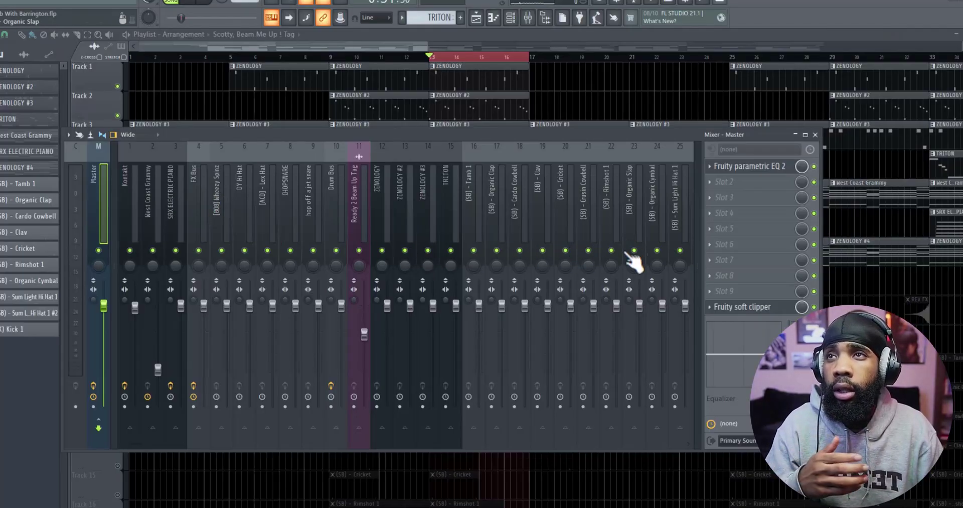
- Solo the West Coast Grammy mixer track and roll off its low end with Fruity parametric EQ 2 in the first slot
{"action": "mouse_move", "coordinate": [136, 442]}
{"action": "left_mouse_down"}
{"action": "mouse_move", "coordinate": [193, 440]}
{"action": "mouse_move", "coordinate": [164, 453]}
{"action": "mouse_move", "coordinate": [127, 449]}
{"action": "left_mouse_up"}
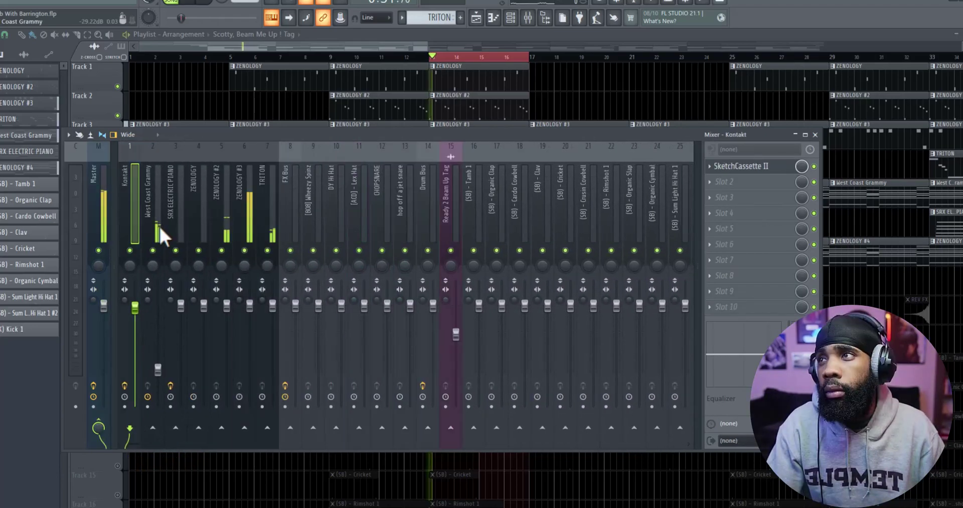
{"action": "left_click", "coordinate": [162, 252]}
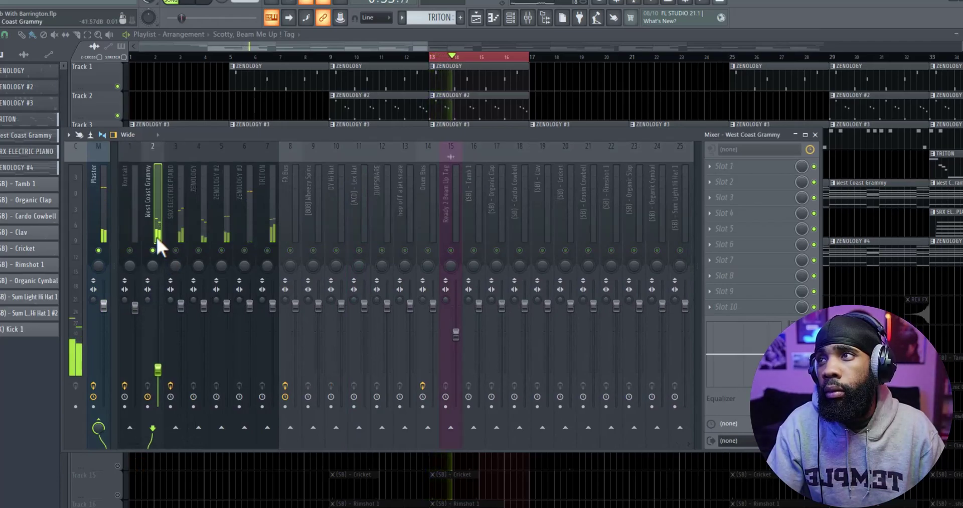
{"action": "left_click", "coordinate": [709, 168]}
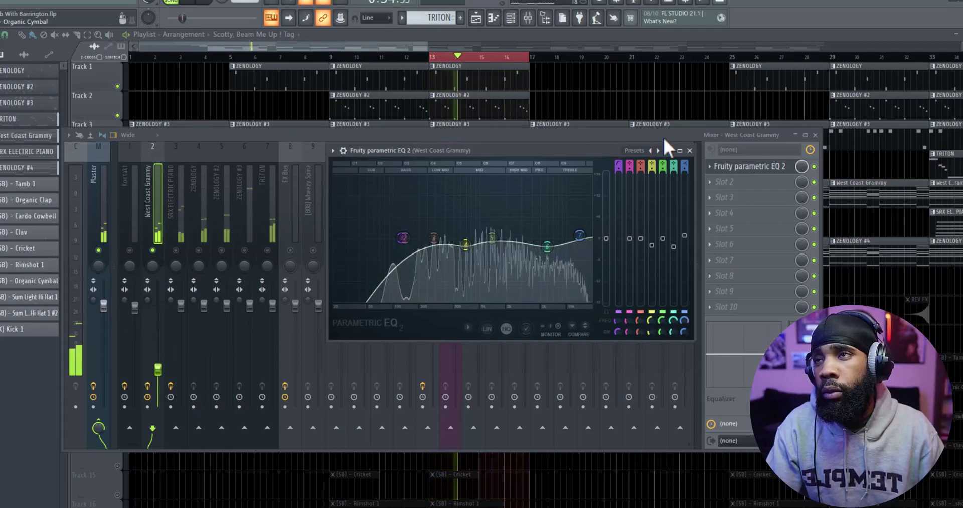
{"action": "key", "text": "Escape"}
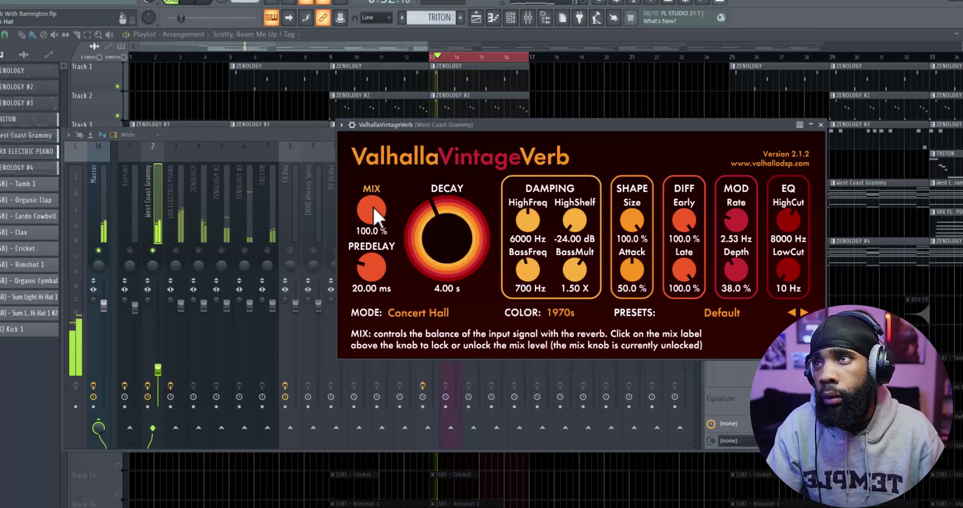
- Set the West Coast Grammy ValhallaVintageVerb mix to 36.4 % and raise the reverb's low cut
{"action": "left_click_drag", "start_coordinate": [363, 261], "coordinate": [354, 287]}
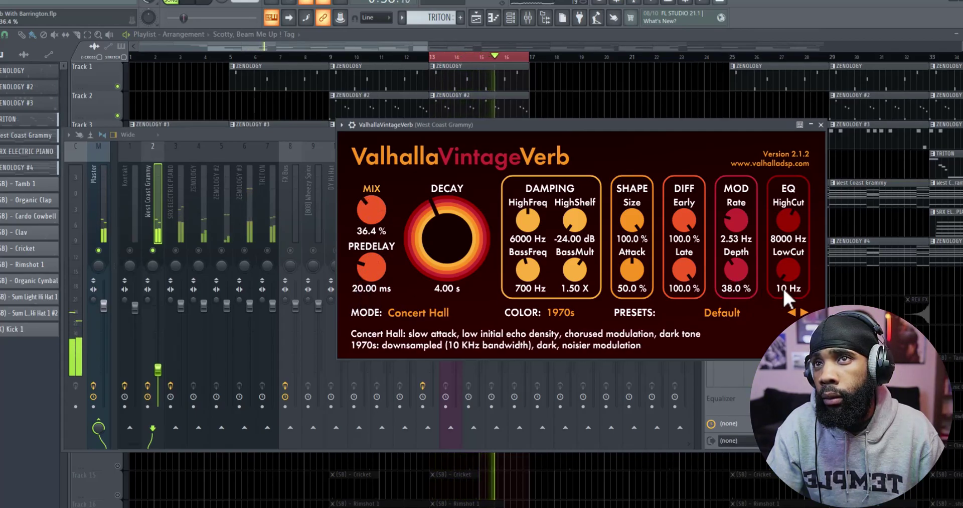
{"action": "left_click_drag", "start_coordinate": [789, 250], "coordinate": [786, 253]}
- Add a second Fruity parametric EQ 2 after the West Coast Grammy reverb, with band 1 as high pass and band 7 lowered around 9143 Hz
{"action": "left_click", "coordinate": [300, 137]}
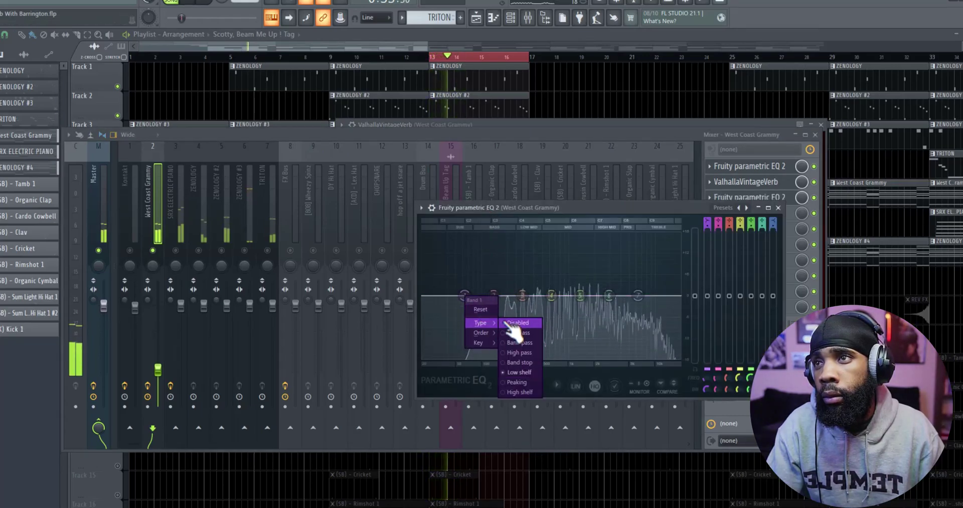
{"action": "left_click", "coordinate": [520, 352]}
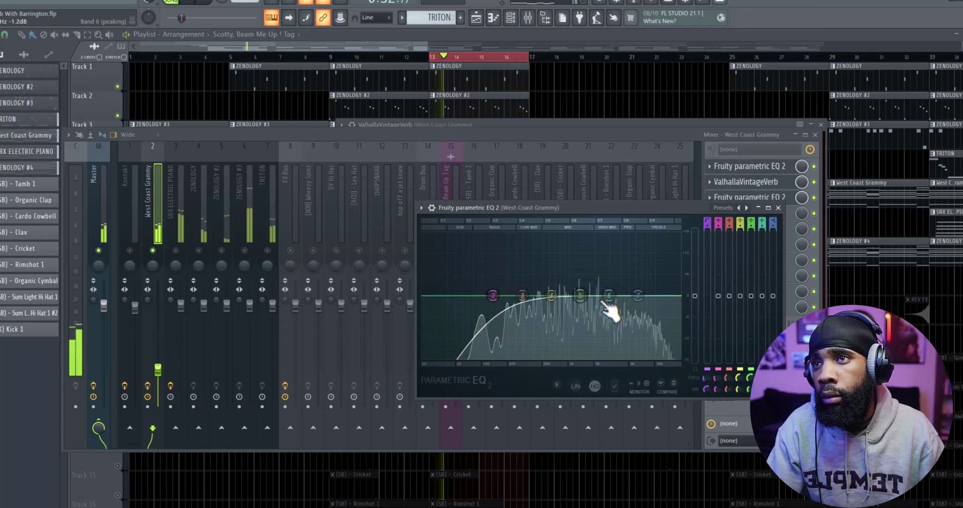
{"action": "left_click_drag", "start_coordinate": [638, 295], "coordinate": [653, 308]}
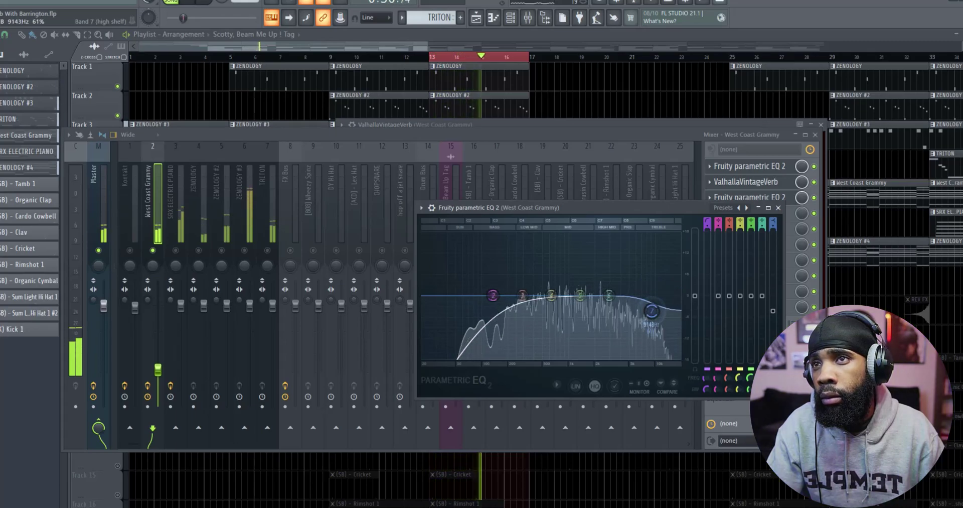
{"action": "left_click", "coordinate": [402, 131]}
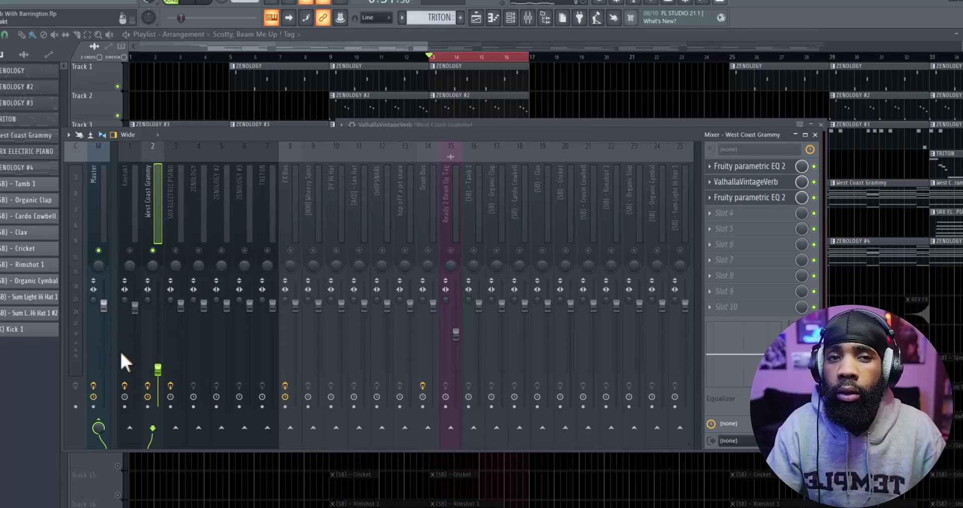
- Put Fruity parametric EQ 2 first on SRX ELECTRIC PIANO and make band 1 a high pass moved up into the mids, between bands 4 and 5
{"action": "left_click", "coordinate": [182, 235]}
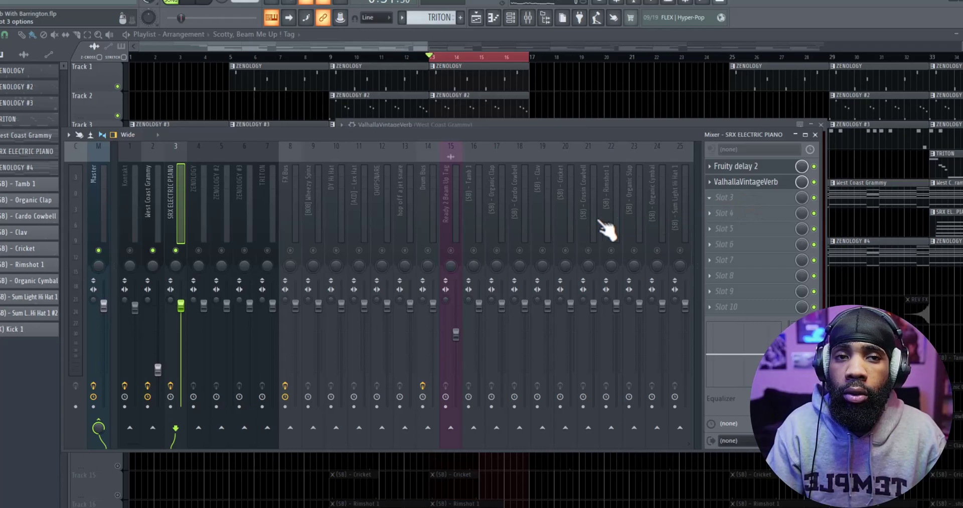
{"action": "right_click", "coordinate": [378, 255]}
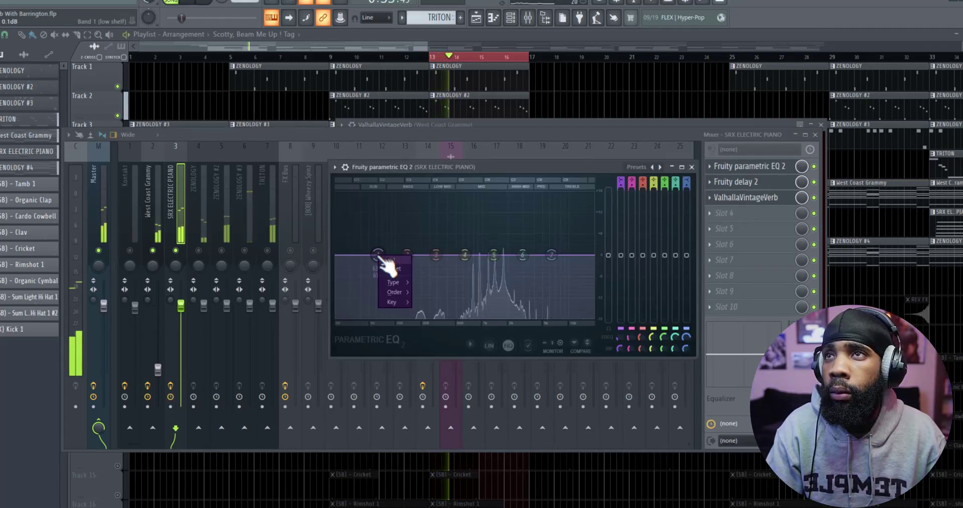
{"action": "mouse_move", "coordinate": [395, 281]}
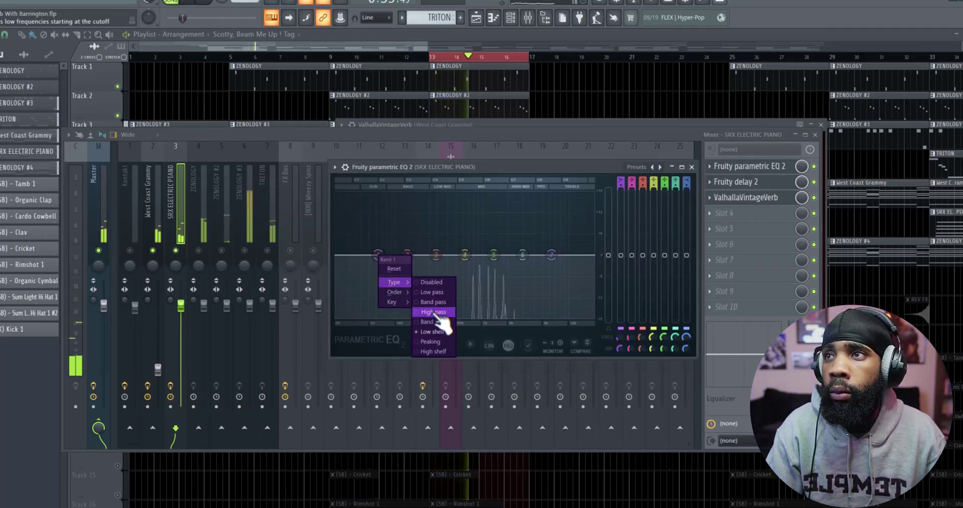
{"action": "left_click", "coordinate": [434, 311]}
{"action": "left_click_drag", "start_coordinate": [378, 255], "coordinate": [474, 255]}
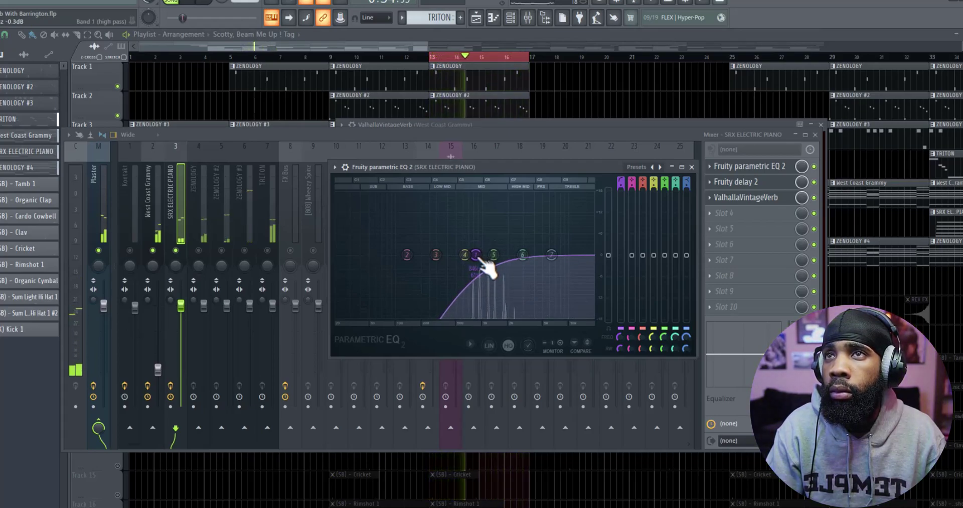
{"action": "left_click_drag", "start_coordinate": [476, 254], "coordinate": [476, 255]}
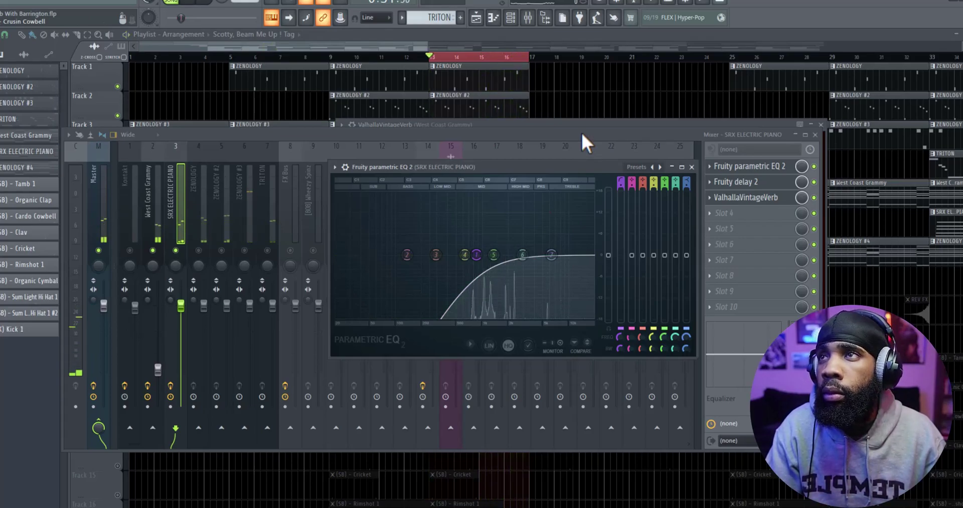
{"action": "key", "text": "Escape"}
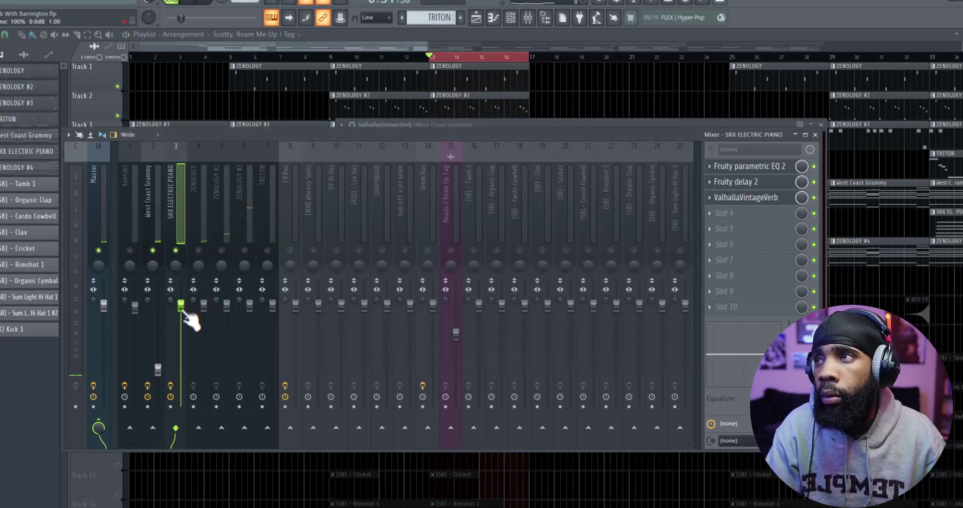
- Lower the SRX ELECTRIC PIANO fader to about -4.7 dB and raise the West Coast Grammy fader to about -14.1 dB
{"action": "left_click_drag", "start_coordinate": [181, 307], "coordinate": [182, 320]}
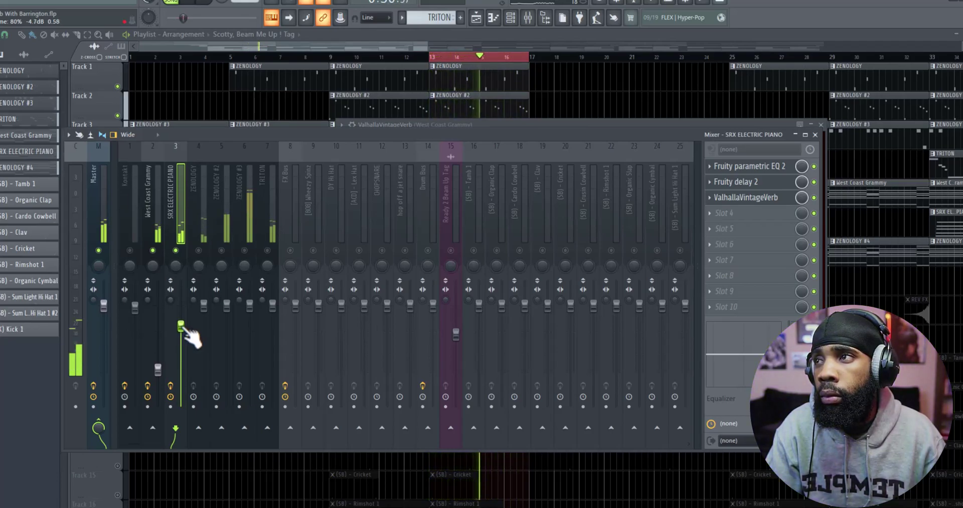
{"action": "left_click_drag", "start_coordinate": [158, 370], "coordinate": [157, 360]}
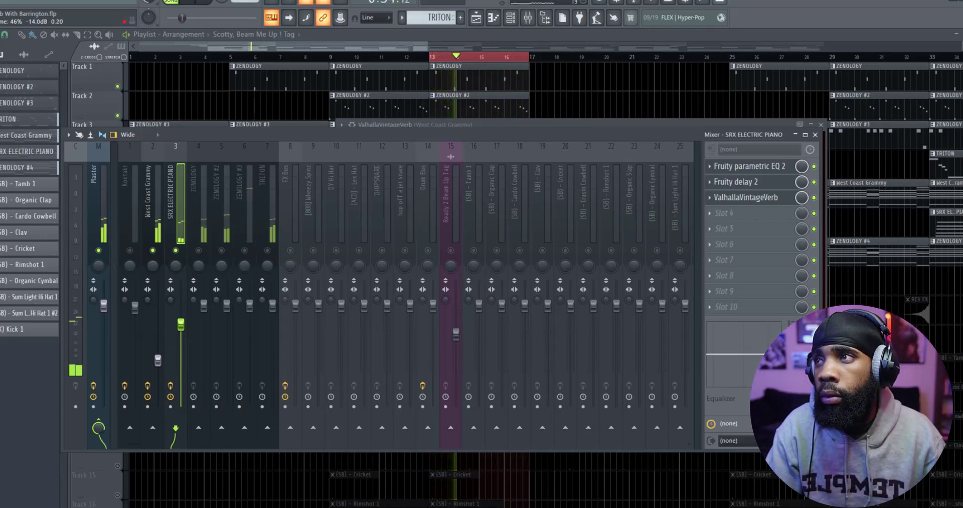
{"action": "left_click", "coordinate": [153, 195]}
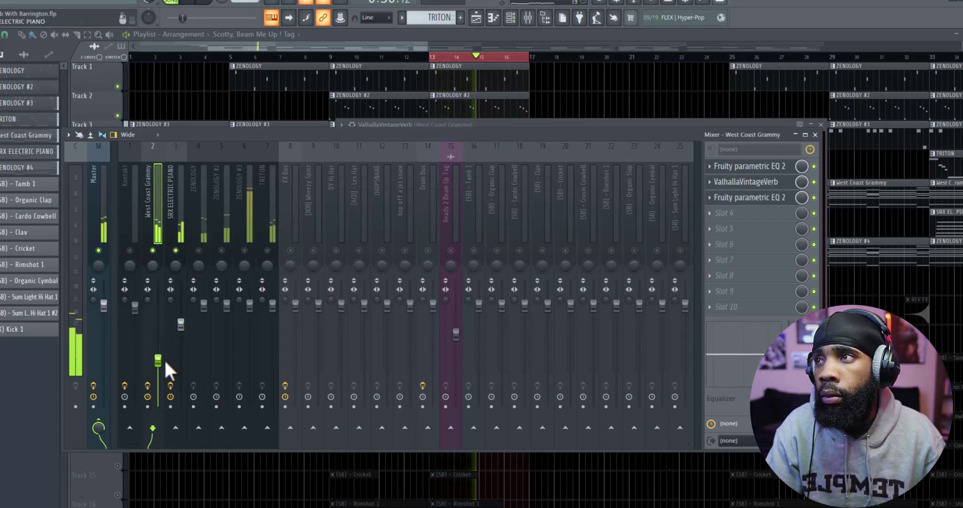
{"action": "left_click_drag", "start_coordinate": [158, 361], "coordinate": [158, 361]}
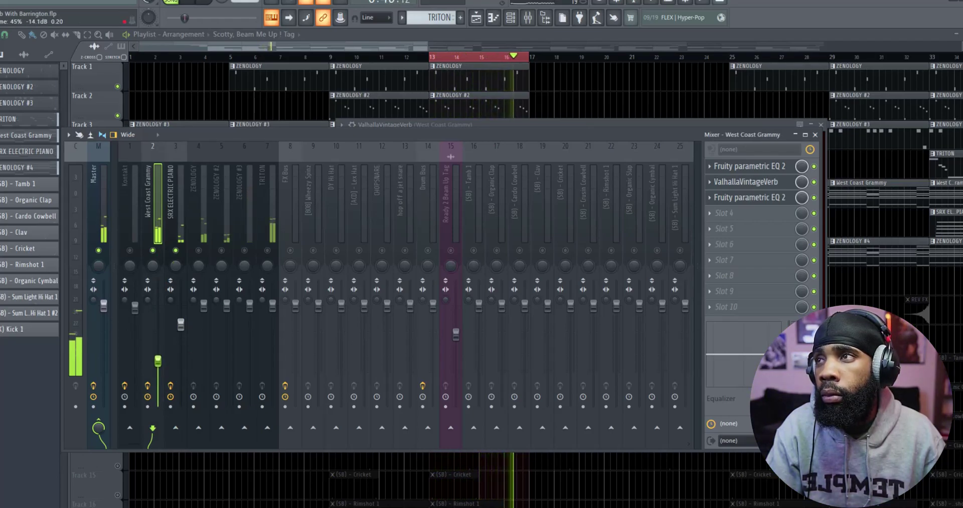
- Bring the ZENOLOGY track into the soloed mix and lower its fader to about -7 dB during playback
{"action": "left_click", "coordinate": [199, 250]}
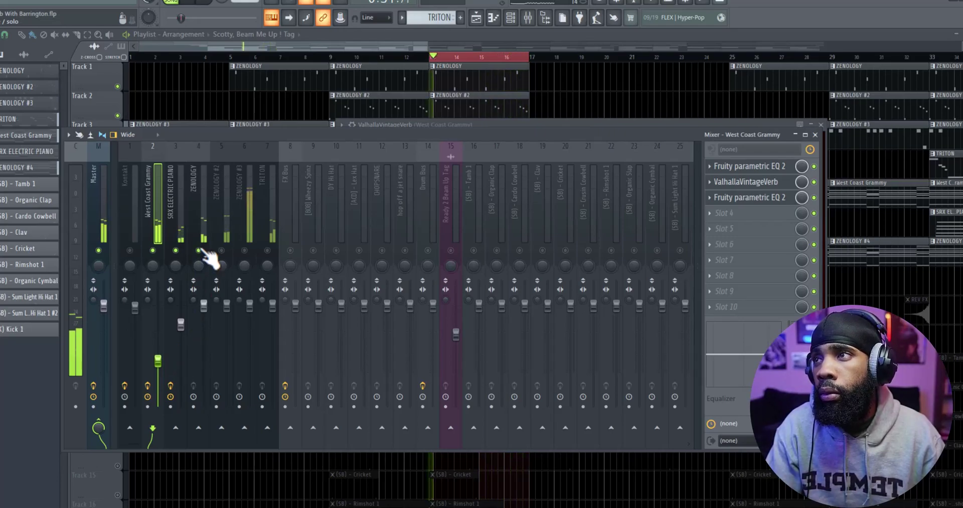
{"action": "left_click", "coordinate": [199, 230]}
{"action": "key", "text": "space"}
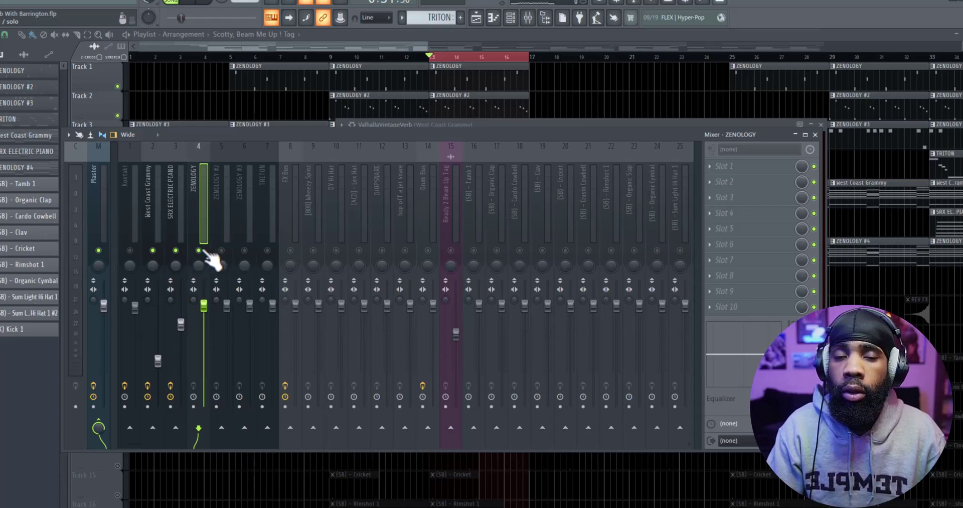
{"action": "key", "text": "space"}
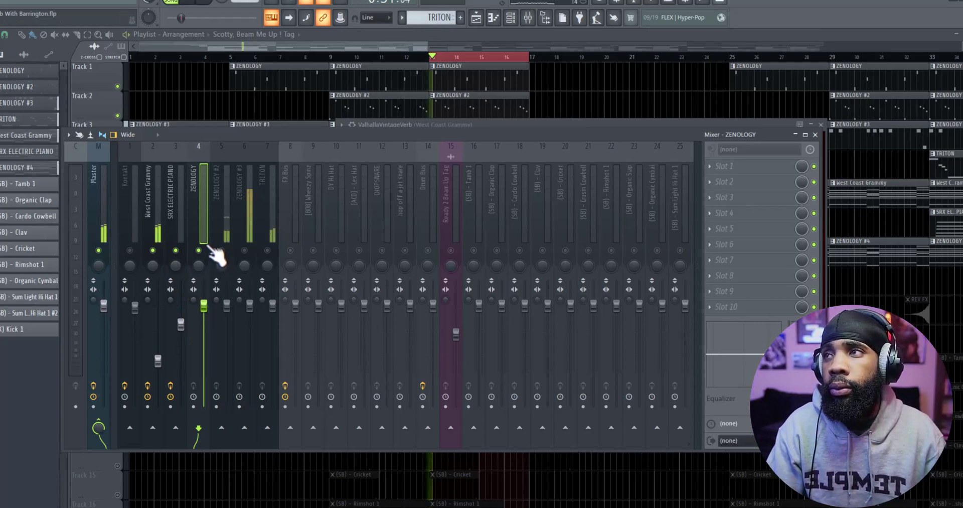
{"action": "left_click_drag", "start_coordinate": [203, 304], "coordinate": [203, 340]}
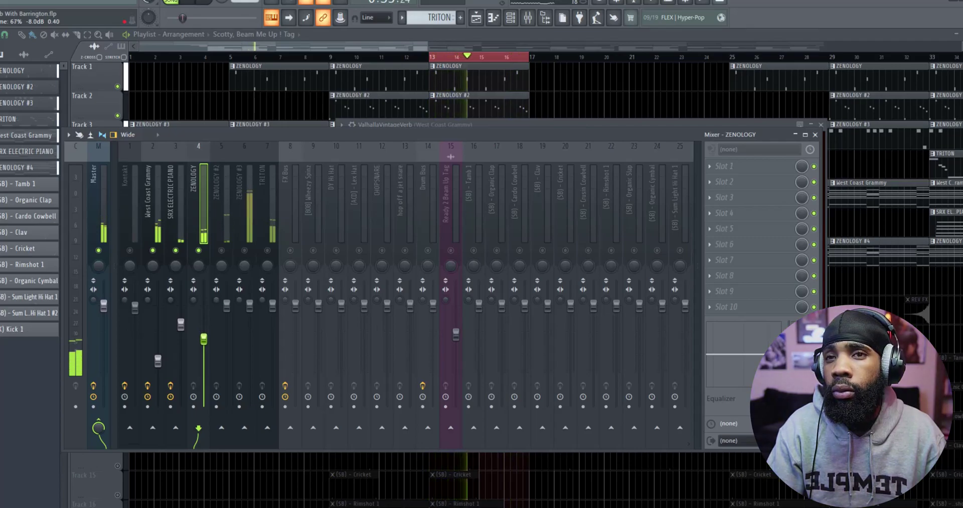
{"action": "left_click_drag", "start_coordinate": [204, 337], "coordinate": [204, 336]}
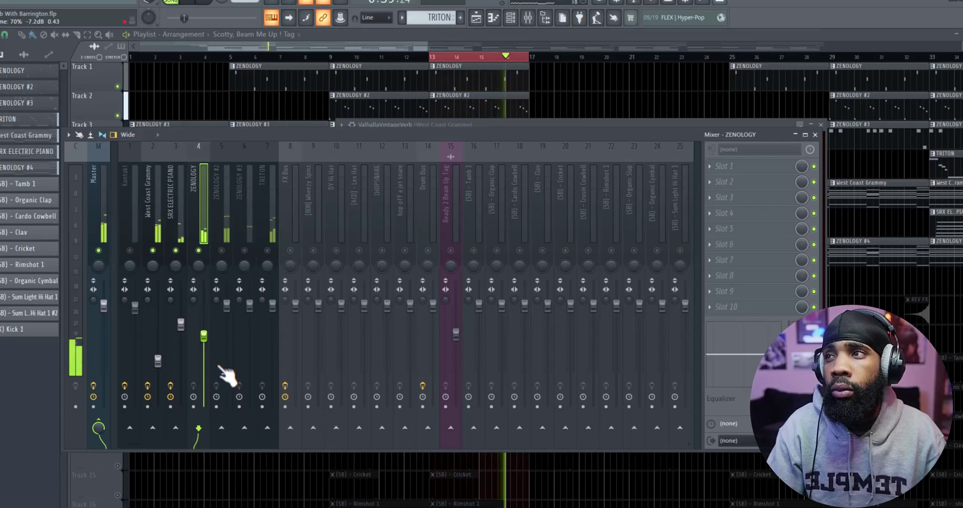
{"action": "left_click_drag", "start_coordinate": [204, 337], "coordinate": [204, 334]}
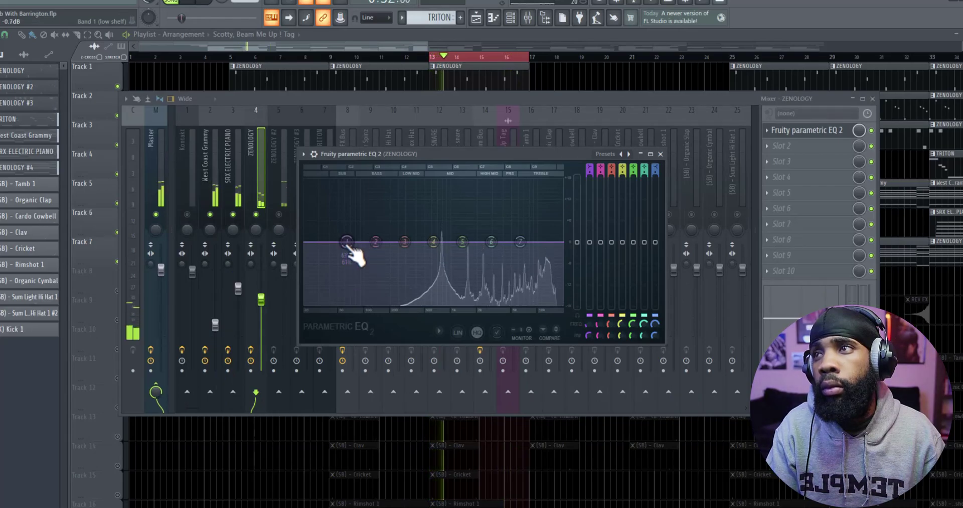
- Set band 1 of the ZENOLOGY track's Fruity parametric EQ 2 to high pass at about 457 Hz
{"action": "right_click", "coordinate": [347, 244]}
{"action": "mouse_move", "coordinate": [363, 269]}
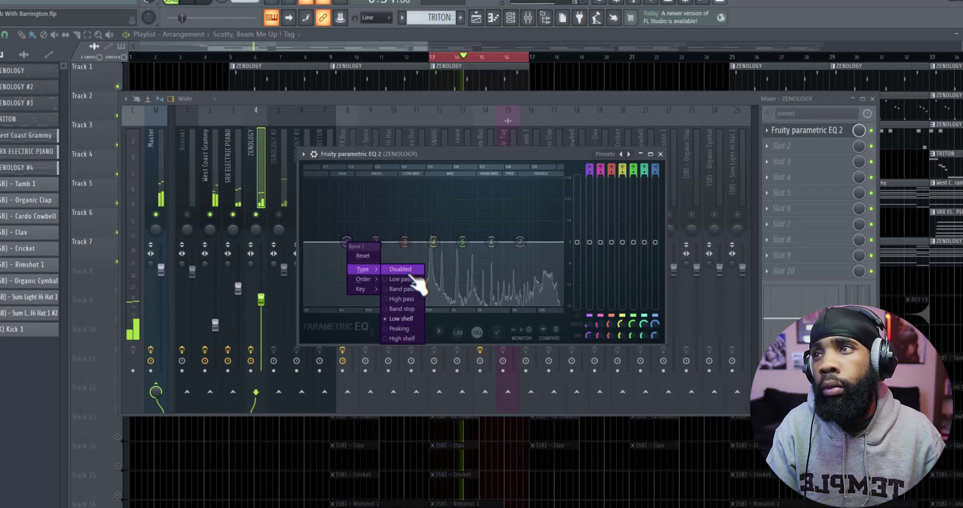
{"action": "left_click", "coordinate": [412, 302]}
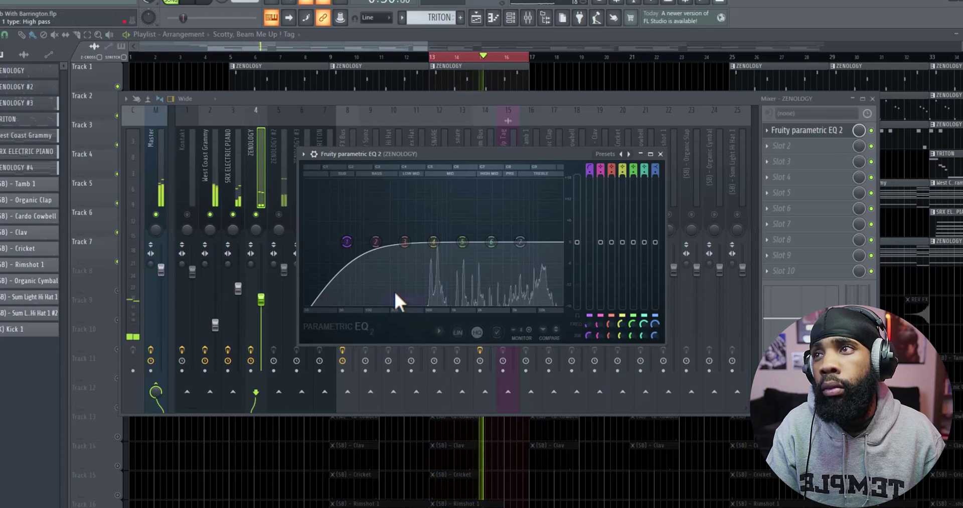
{"action": "left_click_drag", "start_coordinate": [347, 242], "coordinate": [420, 241]}
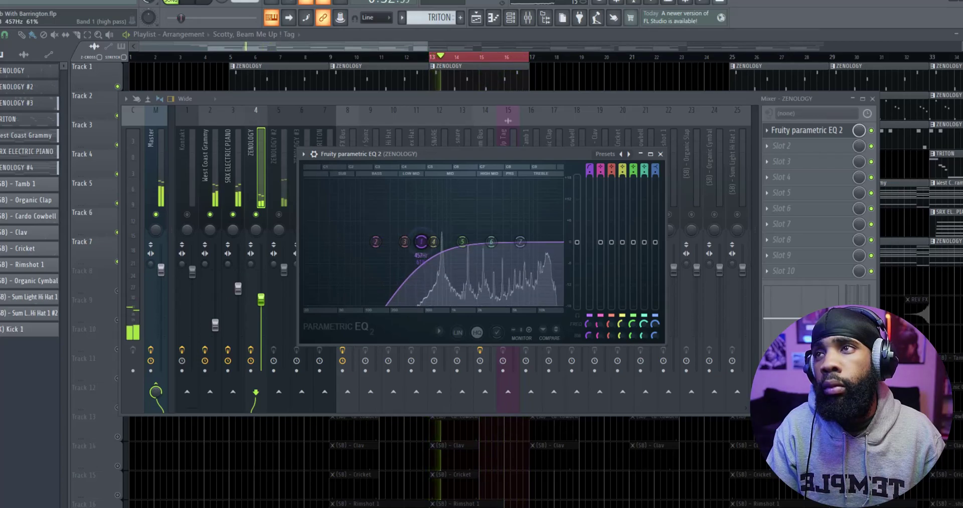
{"action": "left_click_drag", "start_coordinate": [421, 242], "coordinate": [422, 242]}
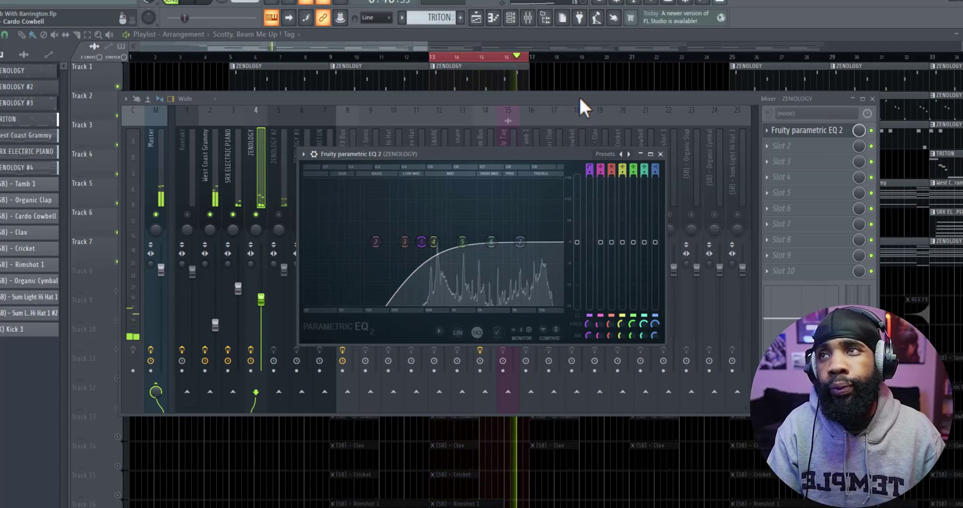
{"action": "key", "text": "Escape"}
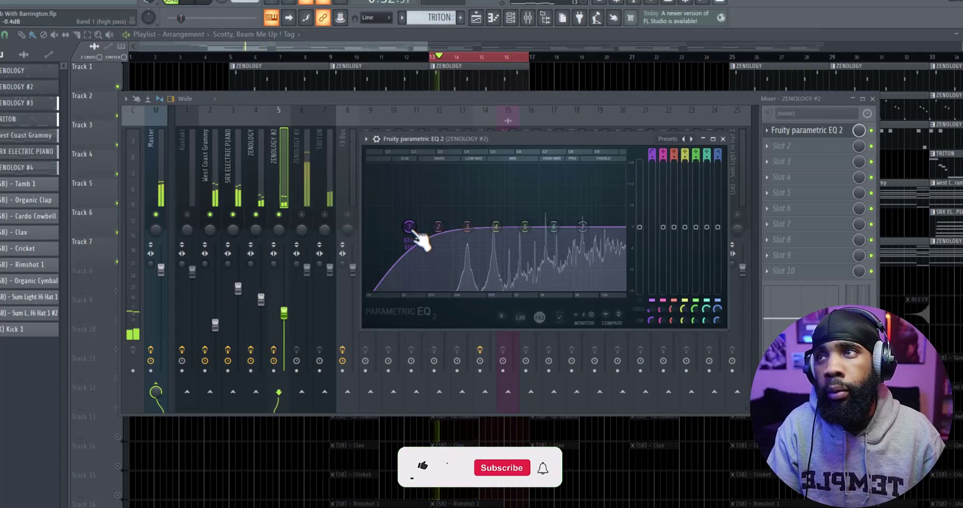
- Move the high-pass band of the ZENOLOGY #2 track's Fruity parametric EQ 2 to about 468 Hz
{"action": "left_click_drag", "start_coordinate": [418, 234], "coordinate": [483, 226]}
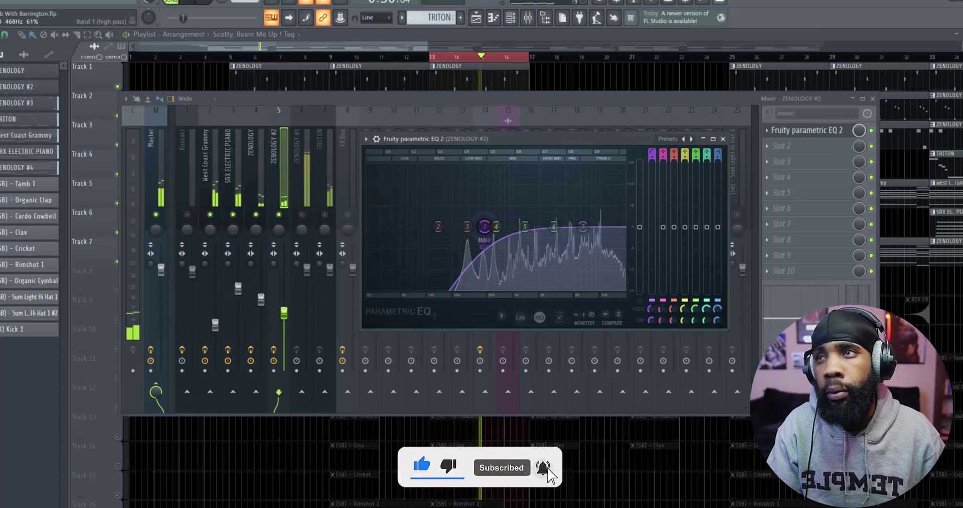
{"action": "left_click", "coordinate": [767, 130]}
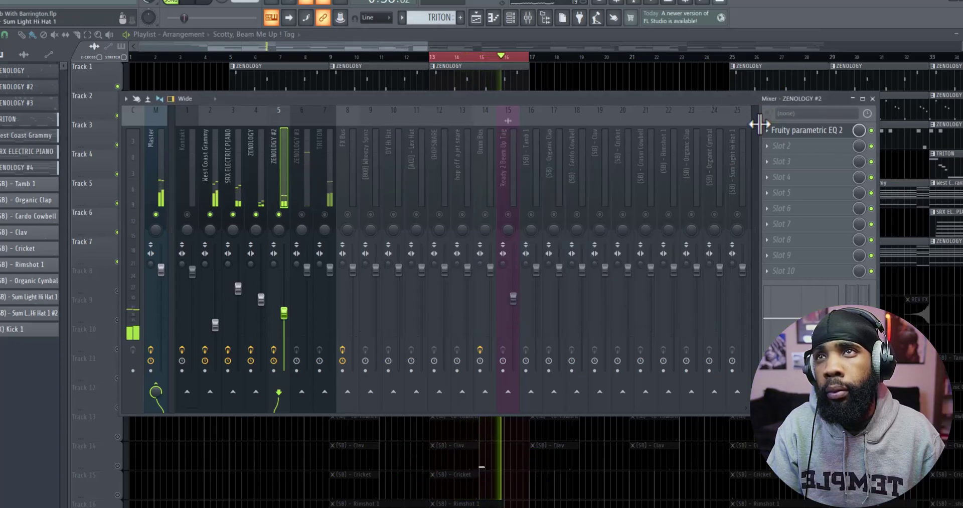
- Load ValhallaVintageVerb in the second slot of ZENOLOGY #2, with the mix at 50.8 % and the low cut at 370 Hz
{"action": "left_click", "coordinate": [781, 147]}
{"action": "scroll", "coordinate": [356, 367], "scroll_direction": "down", "scroll_amount": 10}
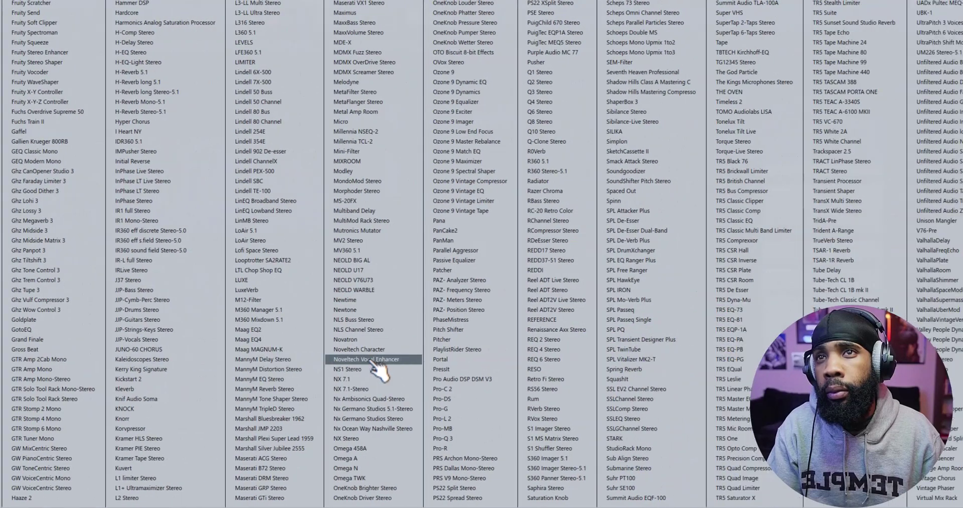
{"action": "left_click", "coordinate": [793, 319]}
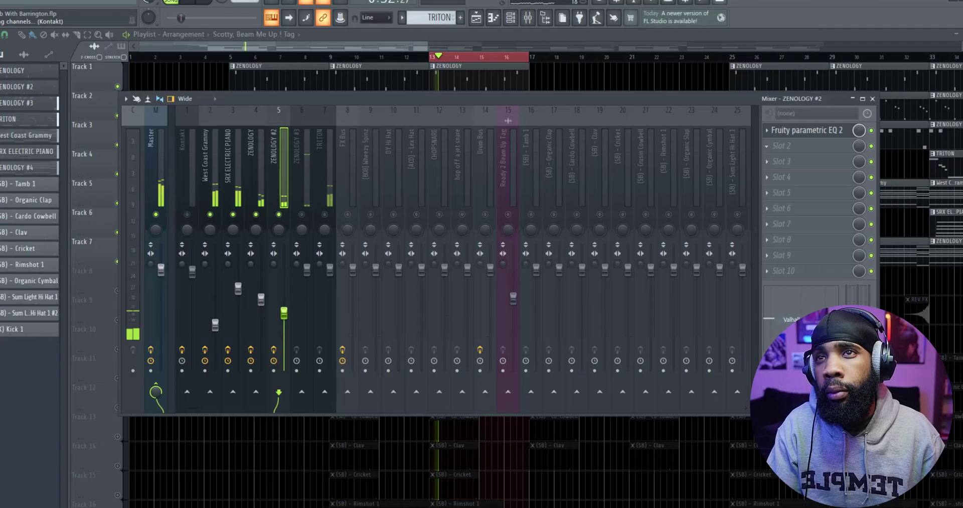
{"action": "left_click_drag", "start_coordinate": [220, 155], "coordinate": [427, 108]}
{"action": "left_click_drag", "start_coordinate": [717, 251], "coordinate": [716, 221]}
{"action": "left_click_drag", "start_coordinate": [299, 188], "coordinate": [304, 243]}
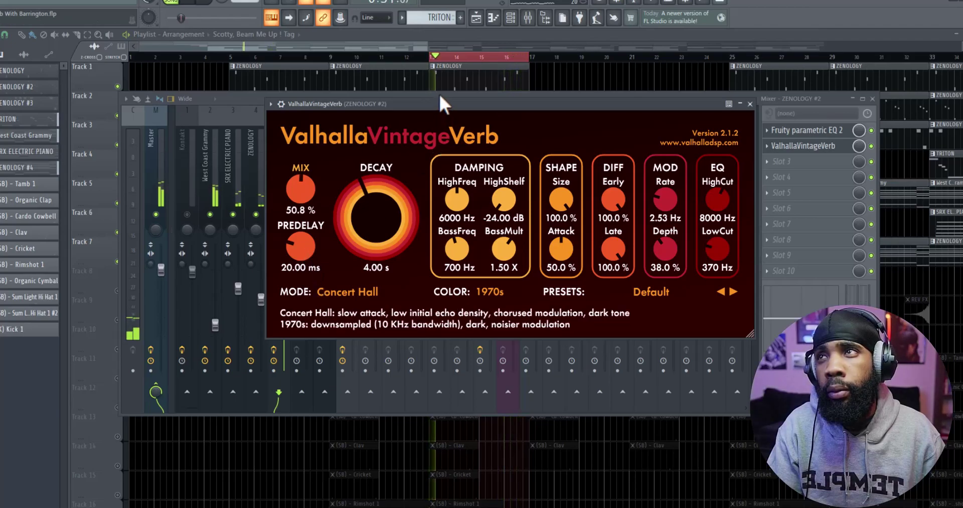
- Bring the ZENOLOGY #3 track on insert 6 into the soloed mix and balance its fader slightly below 0 dB during playback
{"action": "key", "text": "Escape"}
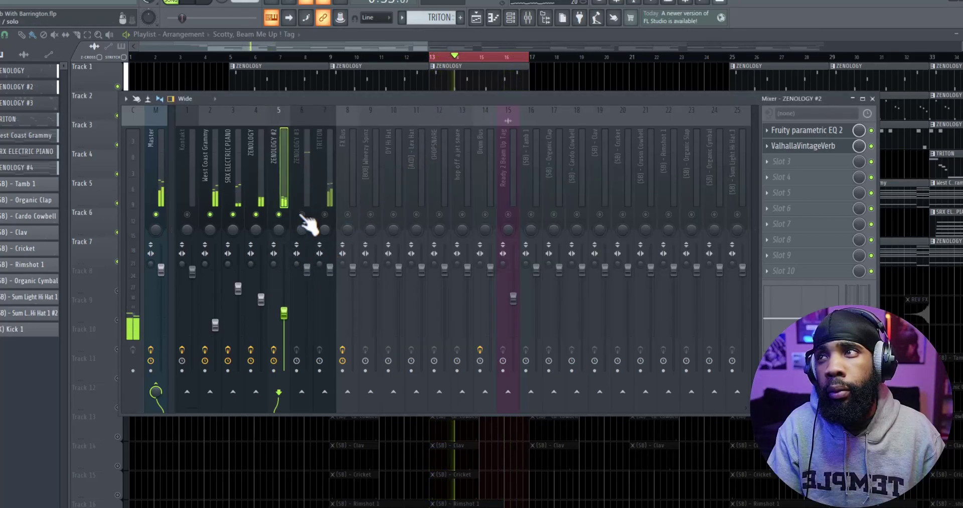
{"action": "left_click_drag", "start_coordinate": [307, 269], "coordinate": [307, 290]}
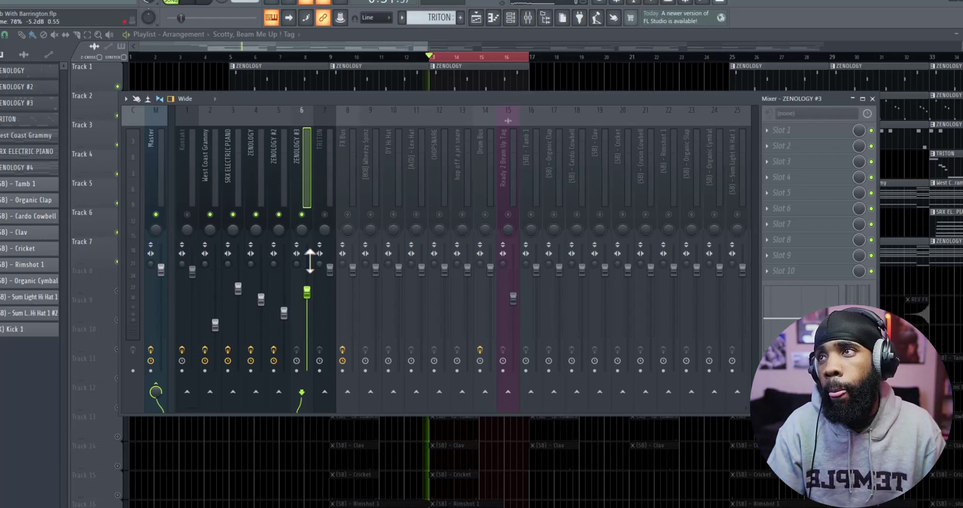
{"action": "left_click_drag", "start_coordinate": [307, 289], "coordinate": [307, 281]}
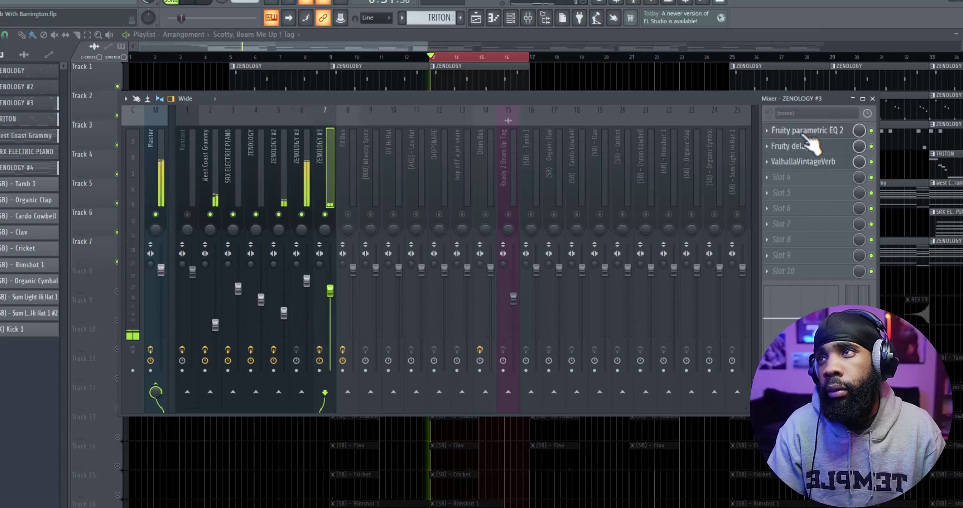
- Boost and narrow band 4 near 559 Hz in insert 7's Fruity parametric EQ 2, and raise that track's fader to about -2.3 dB
{"action": "left_click", "coordinate": [805, 134]}
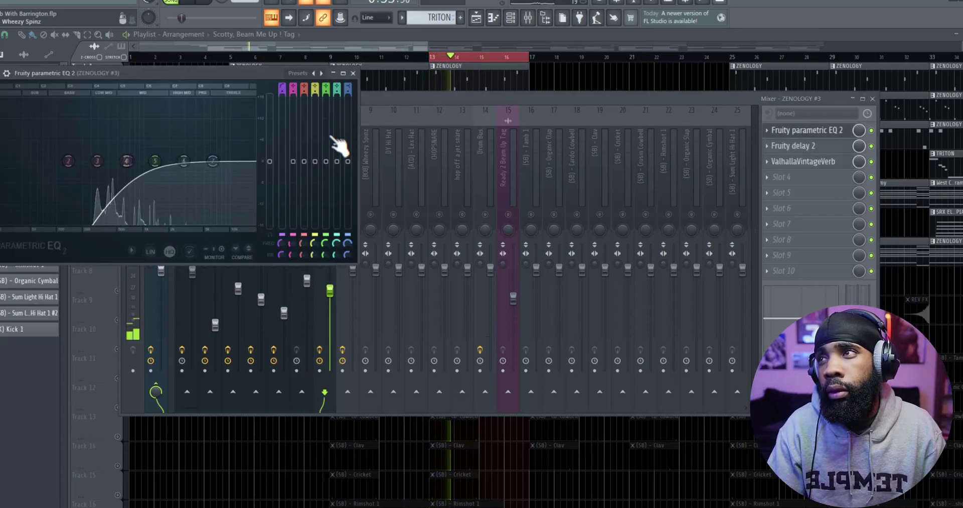
{"action": "left_click_drag", "start_coordinate": [172, 90], "coordinate": [546, 161]}
{"action": "mouse_move", "coordinate": [507, 239]}
{"action": "left_mouse_down"}
{"action": "mouse_move", "coordinate": [509, 260]}
{"action": "mouse_move", "coordinate": [507, 238]}
{"action": "mouse_move", "coordinate": [464, 238]}
{"action": "mouse_move", "coordinate": [513, 243]}
{"action": "left_mouse_up"}
{"action": "left_click_drag", "start_coordinate": [506, 237], "coordinate": [503, 215]}
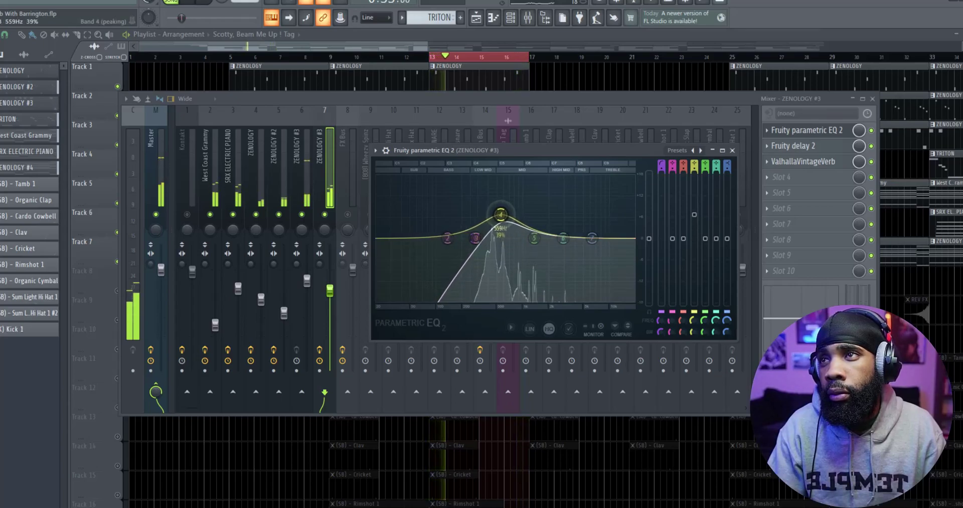
{"action": "scroll", "coordinate": [507, 221], "scroll_direction": "down", "scroll_amount": 2}
{"action": "scroll", "coordinate": [505, 221], "scroll_direction": "down", "scroll_amount": 2}
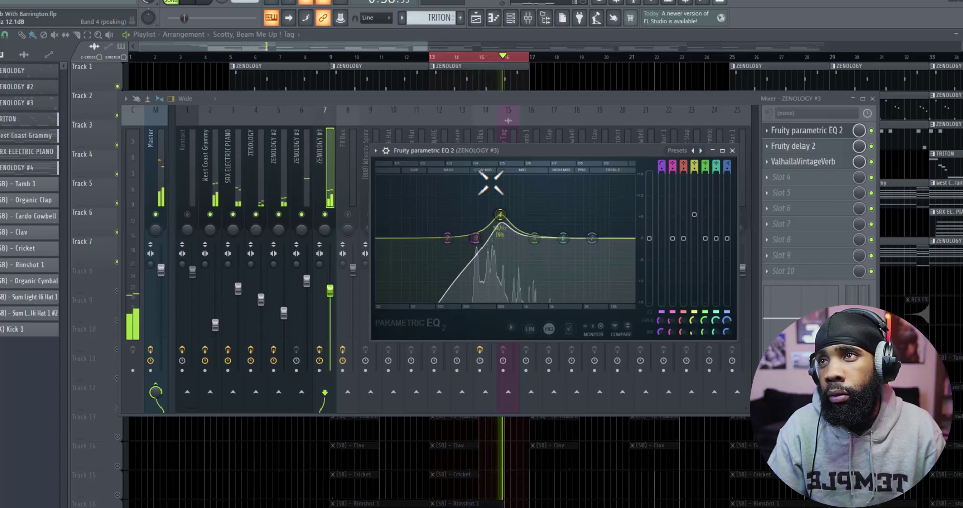
{"action": "left_click_drag", "start_coordinate": [329, 290], "coordinate": [329, 278]}
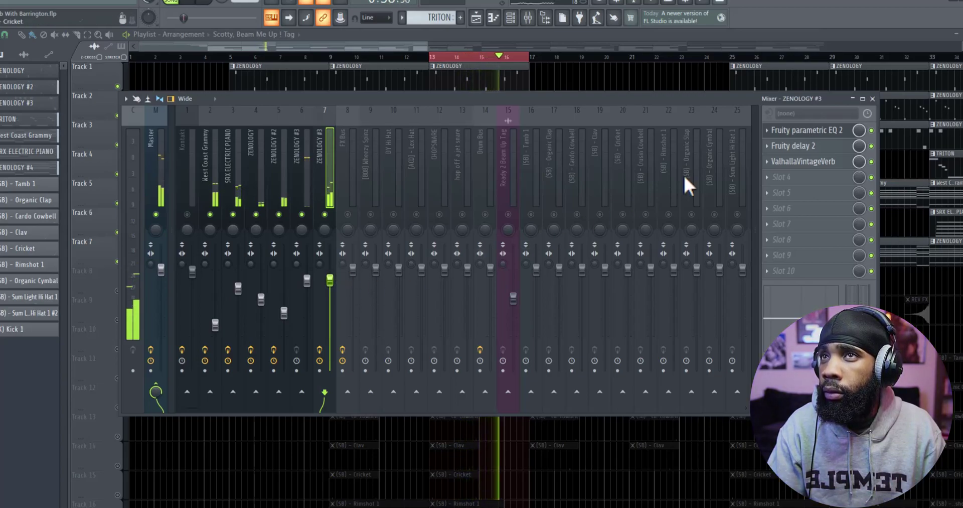
- Review the EQ on insert 7, choose a preset delay time in Fruity delay 2, and open ValhallaVintageVerb
{"action": "left_click", "coordinate": [803, 131]}
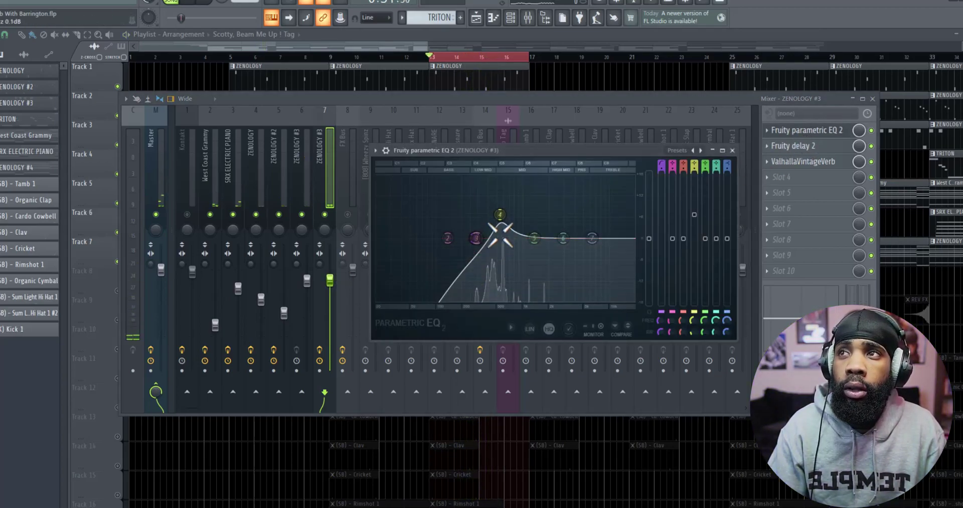
{"action": "left_click", "coordinate": [802, 147]}
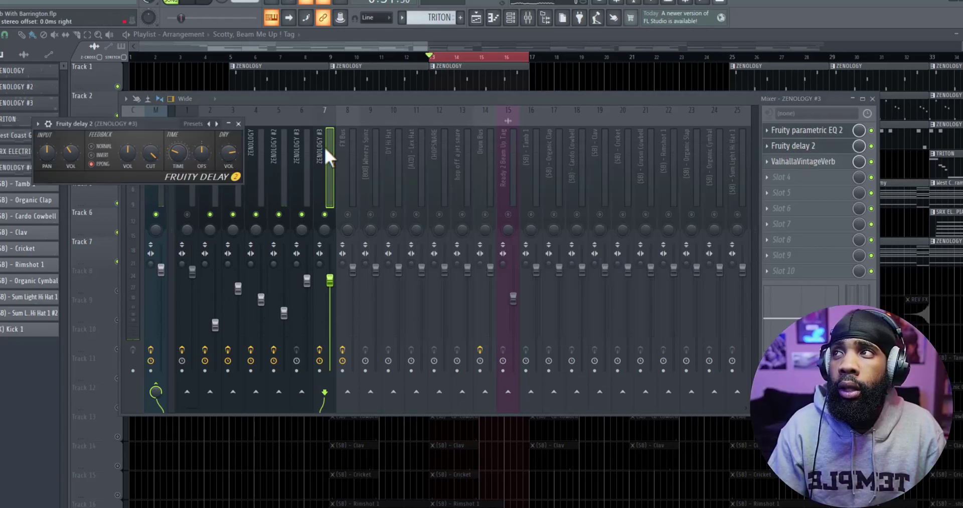
{"action": "right_click", "coordinate": [567, 182]}
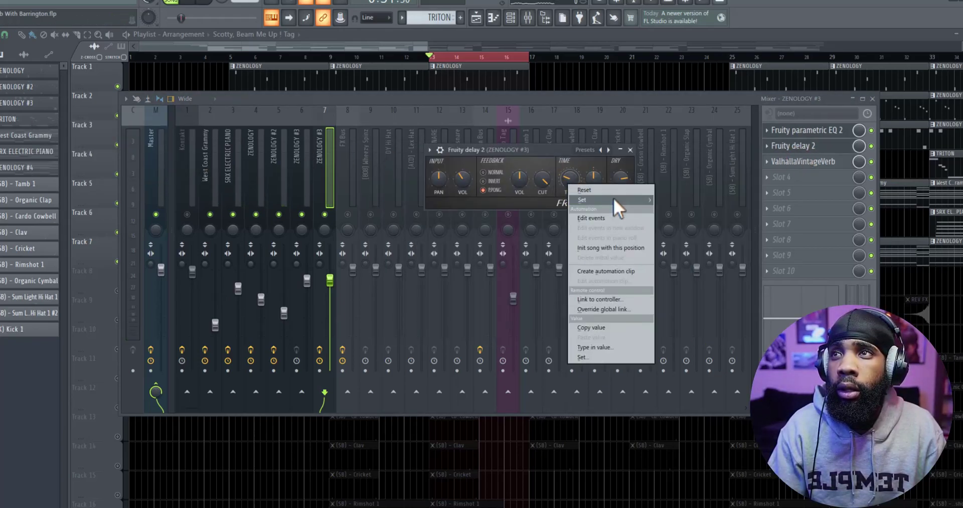
{"action": "mouse_move", "coordinate": [613, 198]}
{"action": "left_click", "coordinate": [676, 229]}
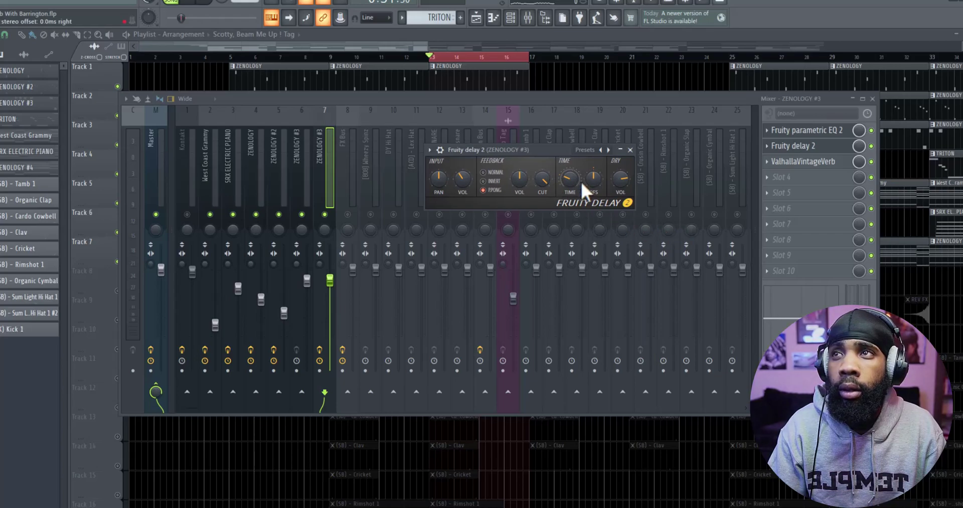
{"action": "left_click", "coordinate": [805, 161]}
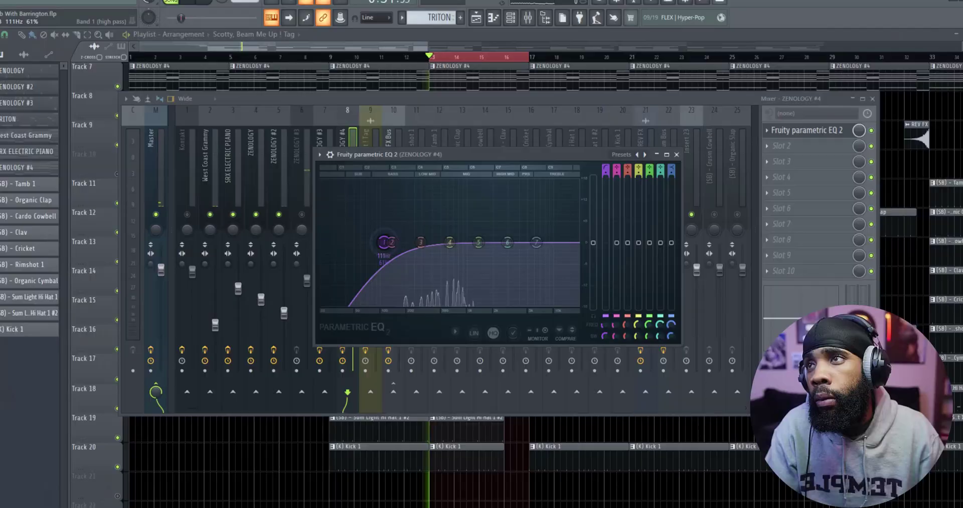
- Shape ZENOLOGY #4 with a high pass at about 277 Hz on band 1 and a lowered low pass on band 7
{"action": "key", "text": "space"}
{"action": "left_click_drag", "start_coordinate": [384, 243], "coordinate": [419, 242]}
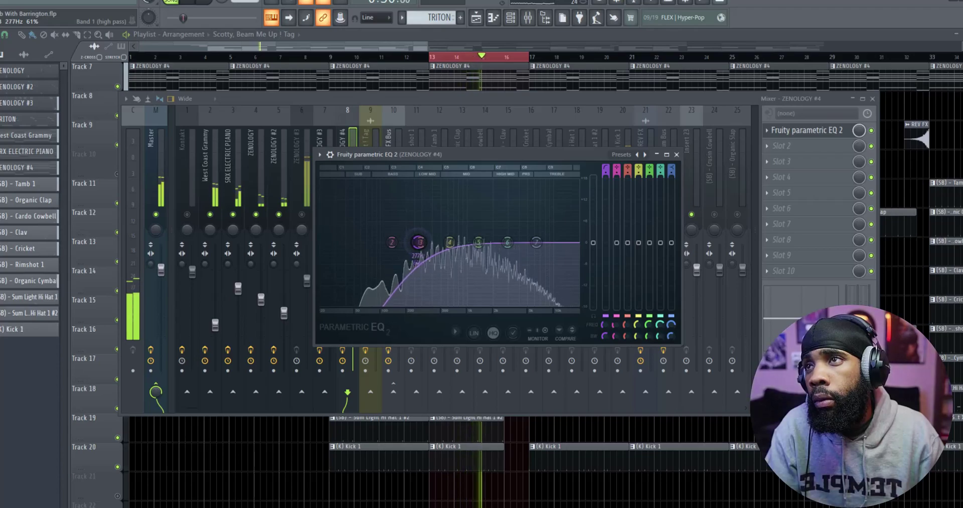
{"action": "right_click", "coordinate": [536, 242]}
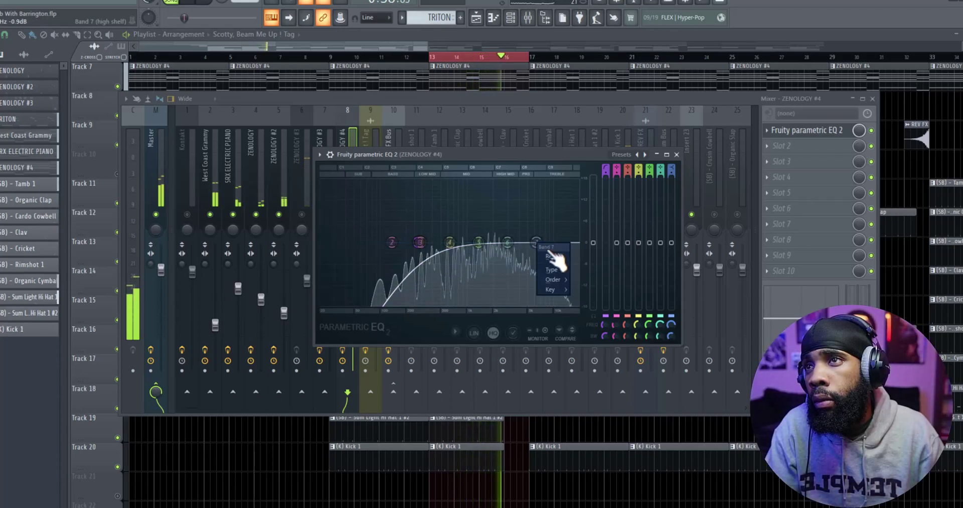
{"action": "mouse_move", "coordinate": [563, 271]}
{"action": "left_click", "coordinate": [607, 293]}
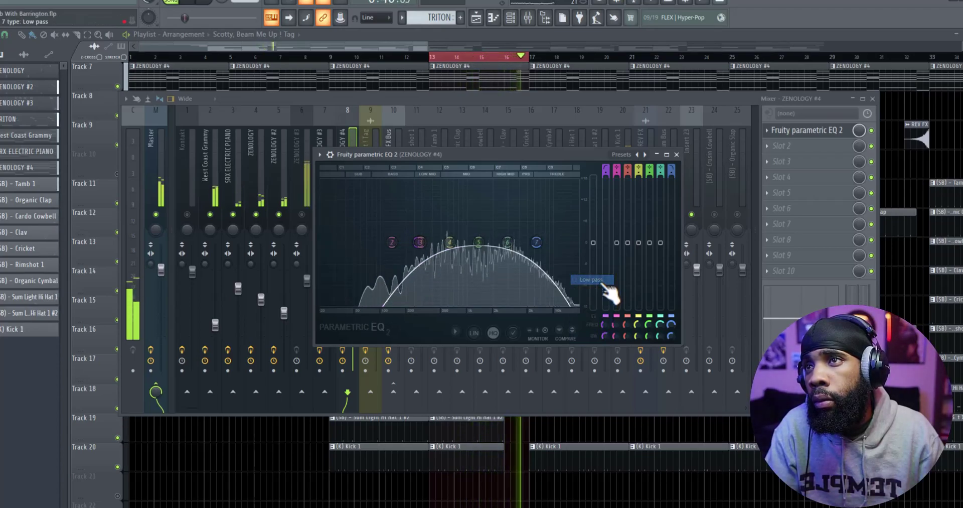
{"action": "left_click_drag", "start_coordinate": [536, 242], "coordinate": [516, 242]}
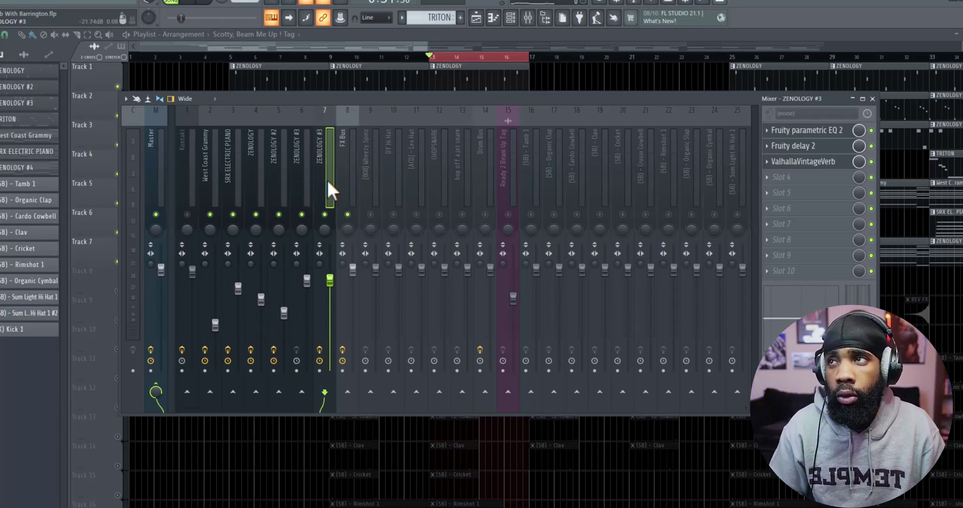
- Route the melodic tracks from West Coast Grammy on insert 2 through insert 7 only to the FX Bus and start playback
{"action": "left_click_drag", "start_coordinate": [327, 179], "coordinate": [228, 181]}
{"action": "right_click", "coordinate": [347, 391]}
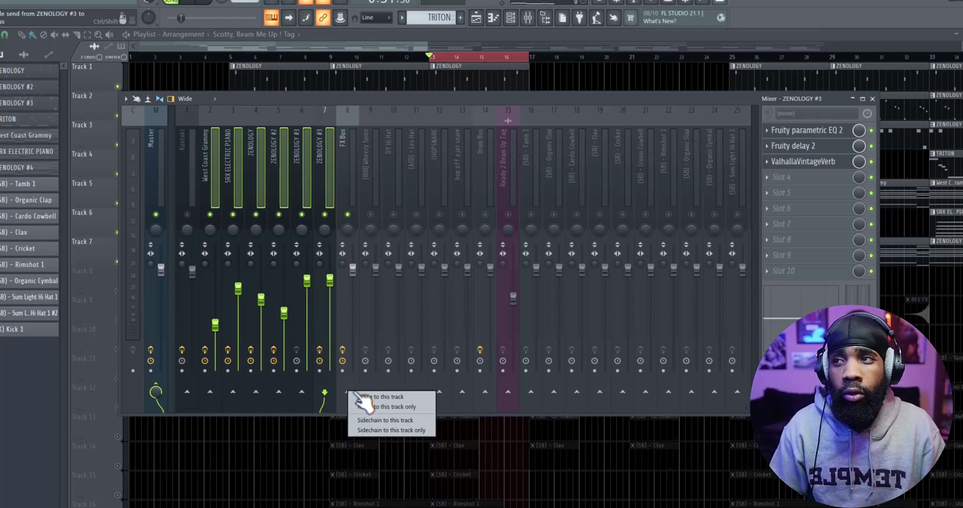
{"action": "left_click", "coordinate": [385, 406]}
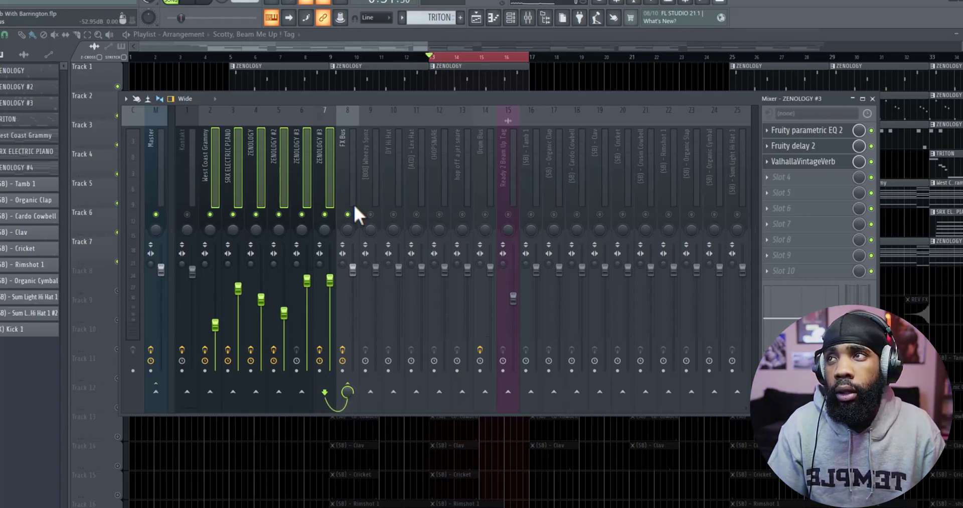
{"action": "key", "text": "space"}
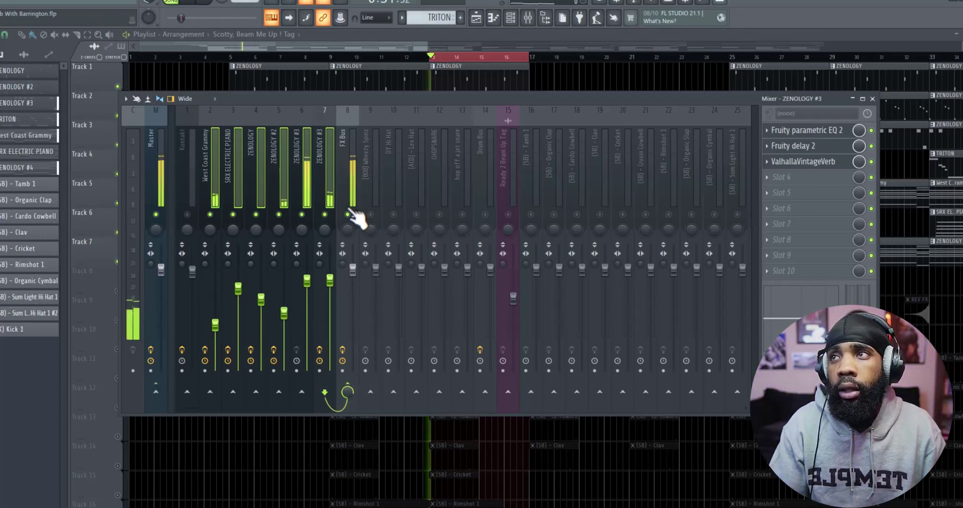
- Audition the melodic tracks through the FX Bus and mute the ZENOLOGY #3 track on insert 6
{"action": "left_click", "coordinate": [355, 177]}
{"action": "key", "text": "space"}
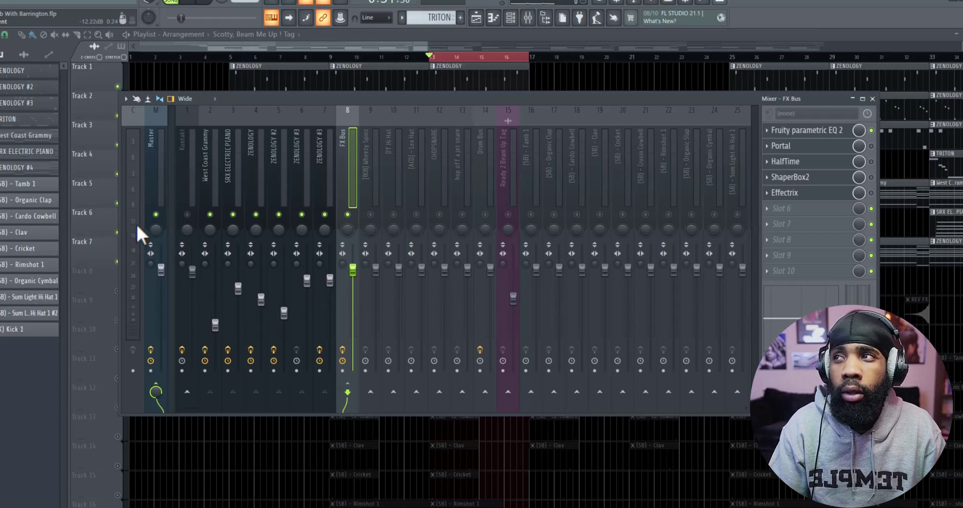
{"action": "key", "text": "space"}
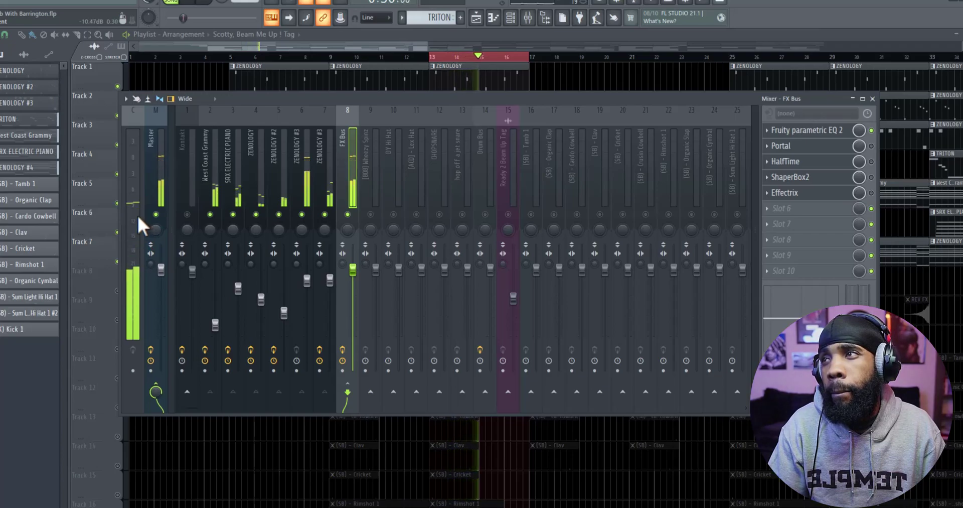
{"action": "key", "text": "space"}
{"action": "left_click", "coordinate": [302, 214]}
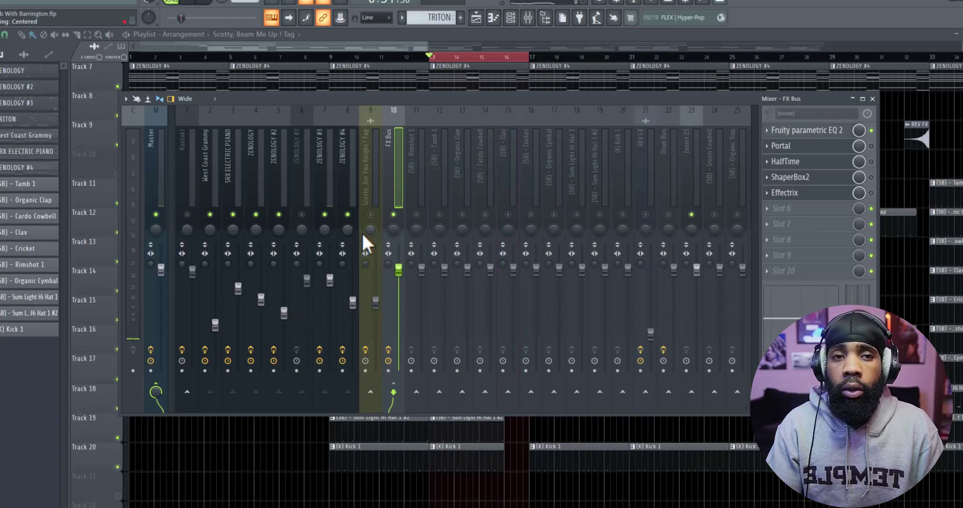
- Make band 4 of the FX Bus's Fruity parametric EQ 2 a low shelf with a slight cut at about 673 Hz
{"action": "left_click", "coordinate": [802, 133]}
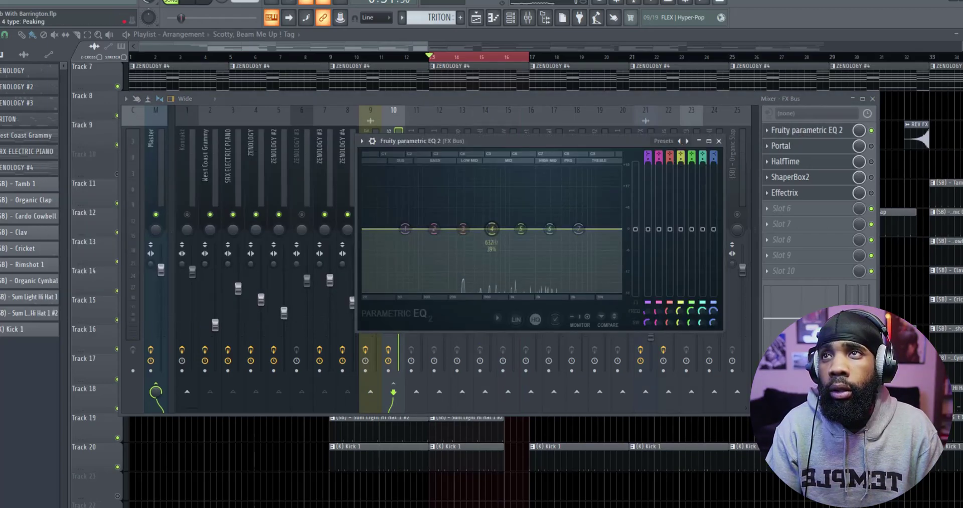
{"action": "left_click_drag", "start_coordinate": [491, 229], "coordinate": [493, 230]}
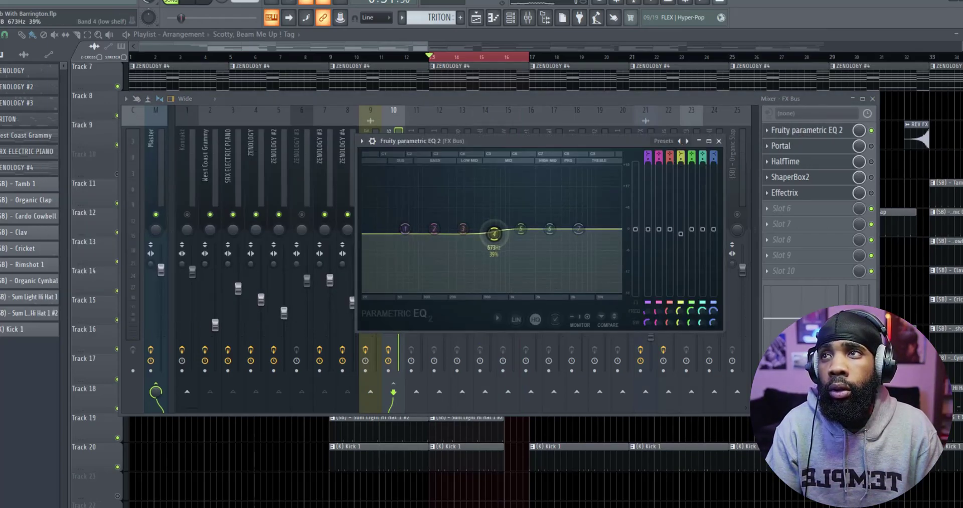
- Start playback of the mix with Rimshot 1 included and lower the rimshot's fader well below the melodies
{"action": "left_click", "coordinate": [422, 279]}
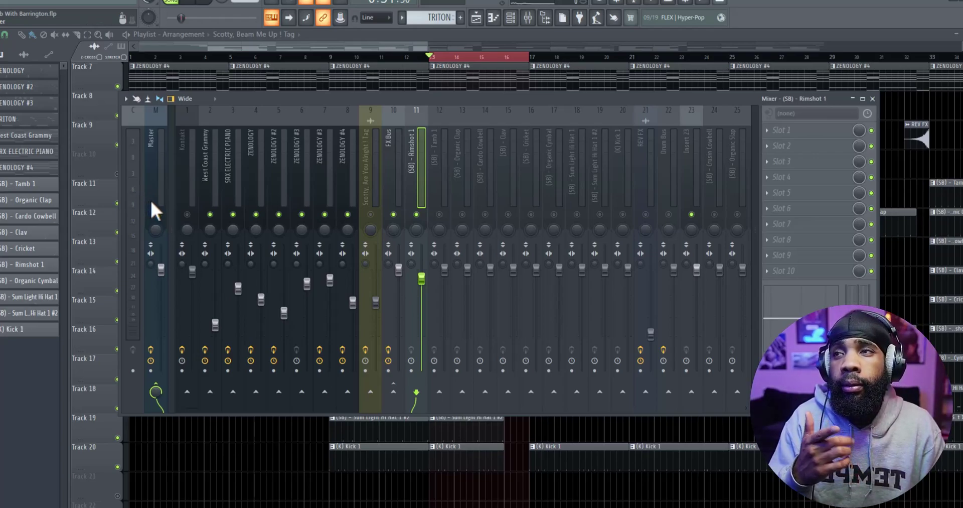
{"action": "key", "text": "space"}
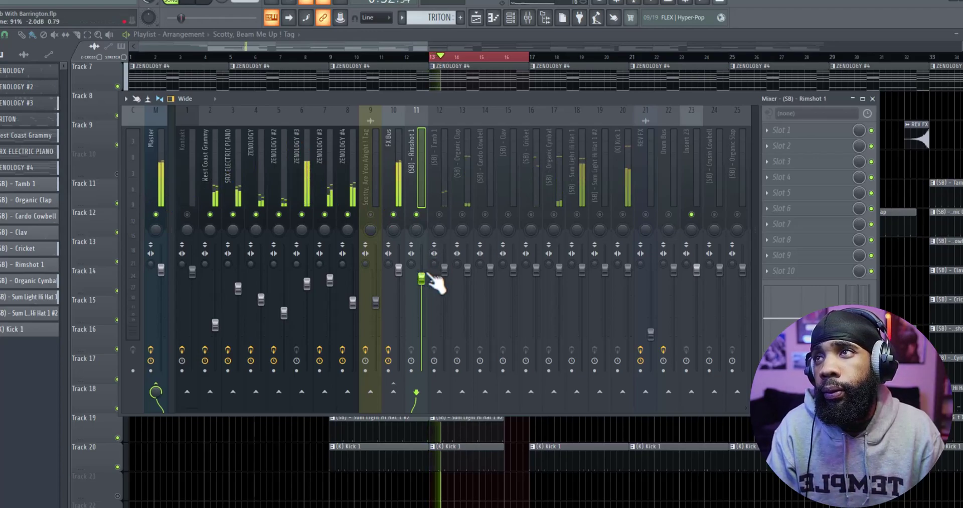
{"action": "left_click_drag", "start_coordinate": [431, 281], "coordinate": [421, 315]}
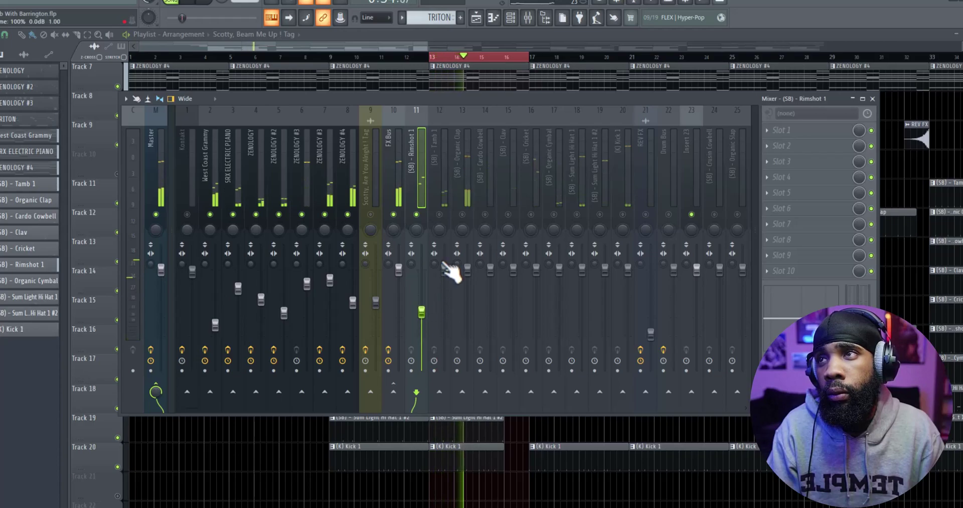
- Bring in Tamb 1 with its fader at about -11.3 dB and Organic Clap with its fader at about -1.0 dB
{"action": "left_click_drag", "start_coordinate": [444, 267], "coordinate": [445, 314]}
{"action": "left_click", "coordinate": [443, 175]}
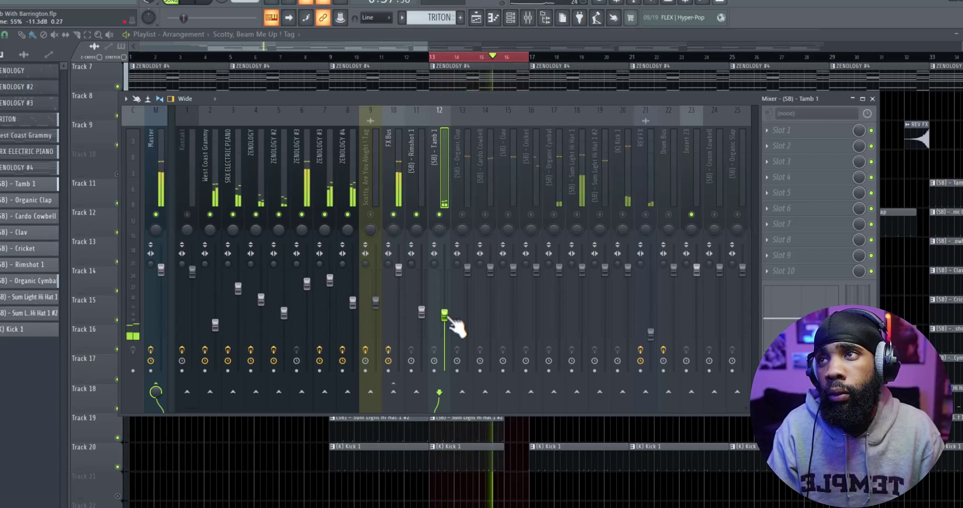
{"action": "left_click", "coordinate": [466, 207]}
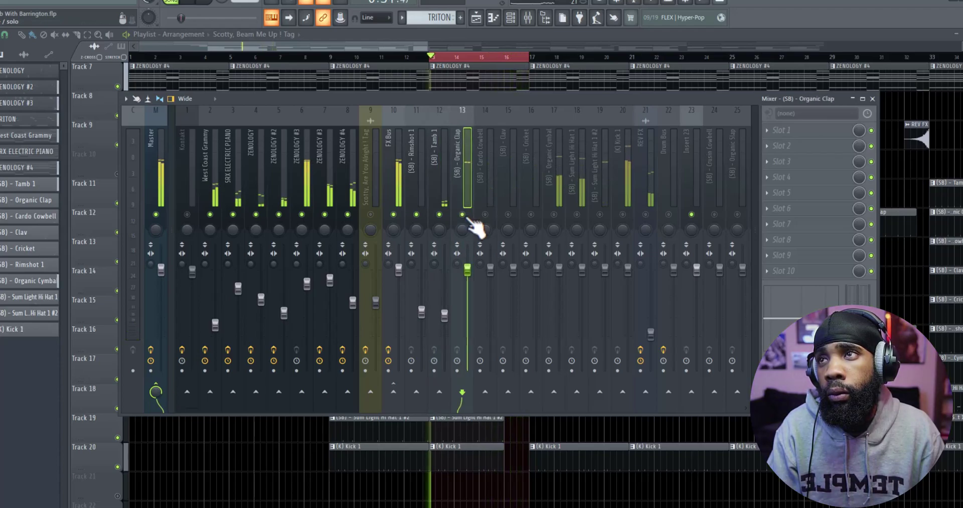
{"action": "left_click_drag", "start_coordinate": [467, 270], "coordinate": [467, 274]}
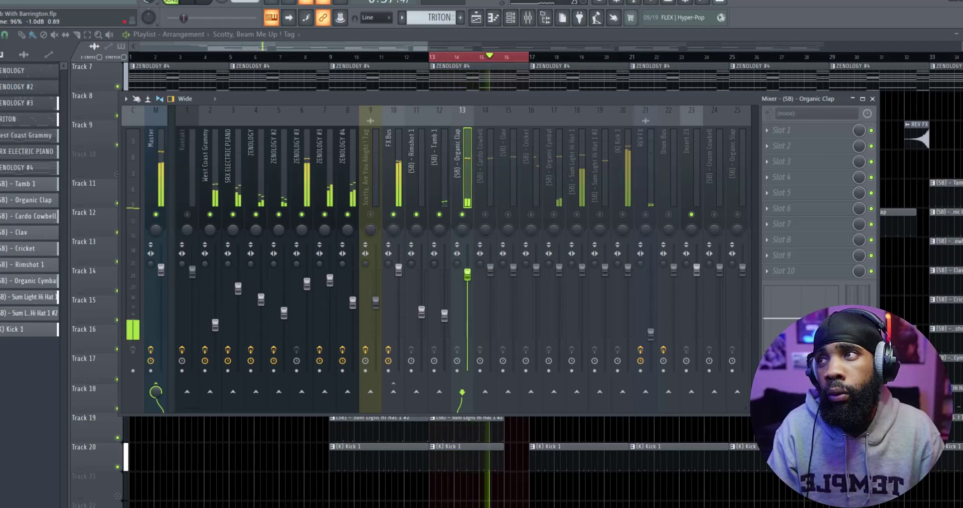
- Bring the Cardo Cowbell track into the soloed mix and balance its fader at about -5 dB during playback
{"action": "left_click", "coordinate": [485, 214]}
{"action": "left_click_drag", "start_coordinate": [490, 271], "coordinate": [490, 293]}
{"action": "left_click", "coordinate": [487, 171]}
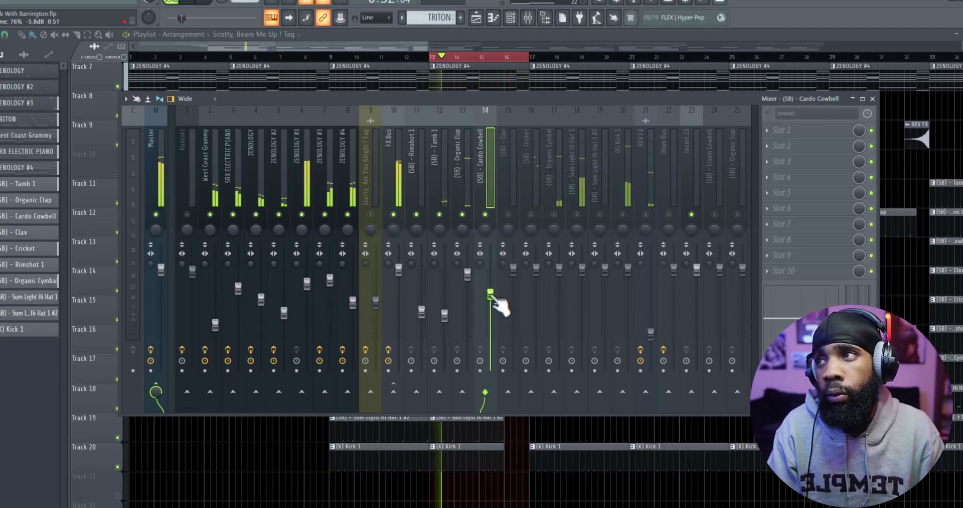
{"action": "left_click_drag", "start_coordinate": [494, 297], "coordinate": [490, 296]}
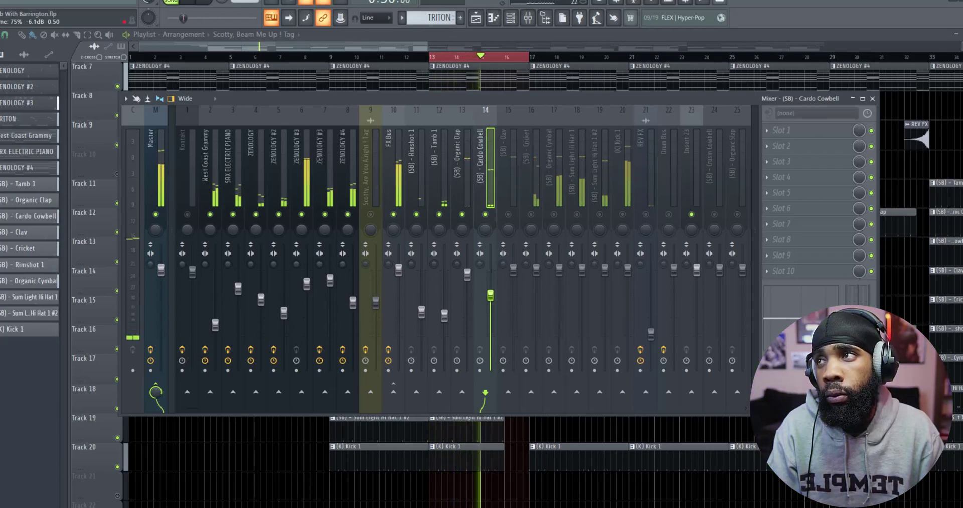
{"action": "key", "text": "space"}
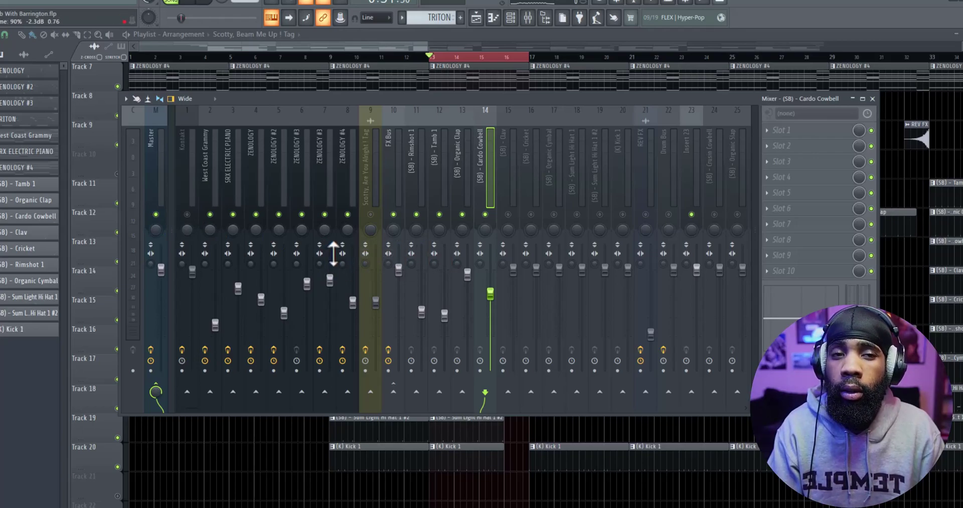
{"action": "key", "text": "space"}
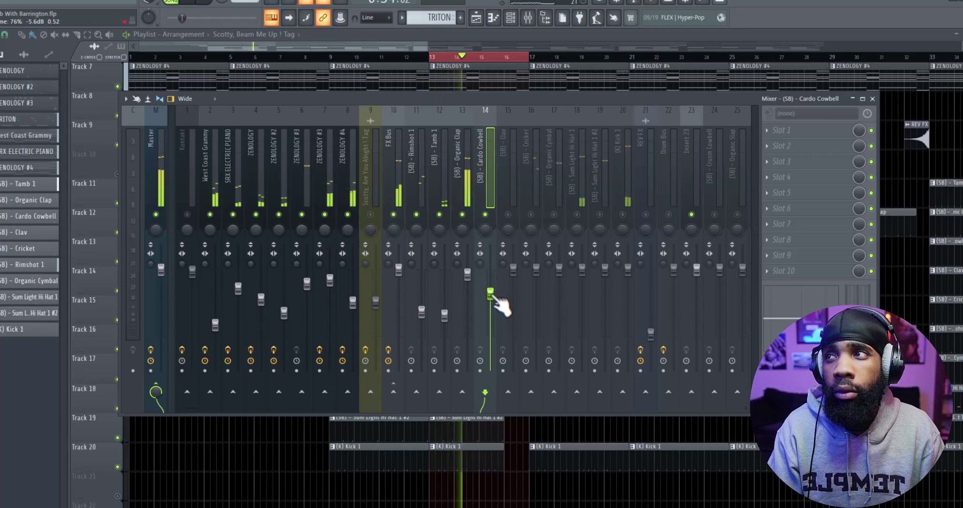
{"action": "left_click_drag", "start_coordinate": [494, 299], "coordinate": [494, 296]}
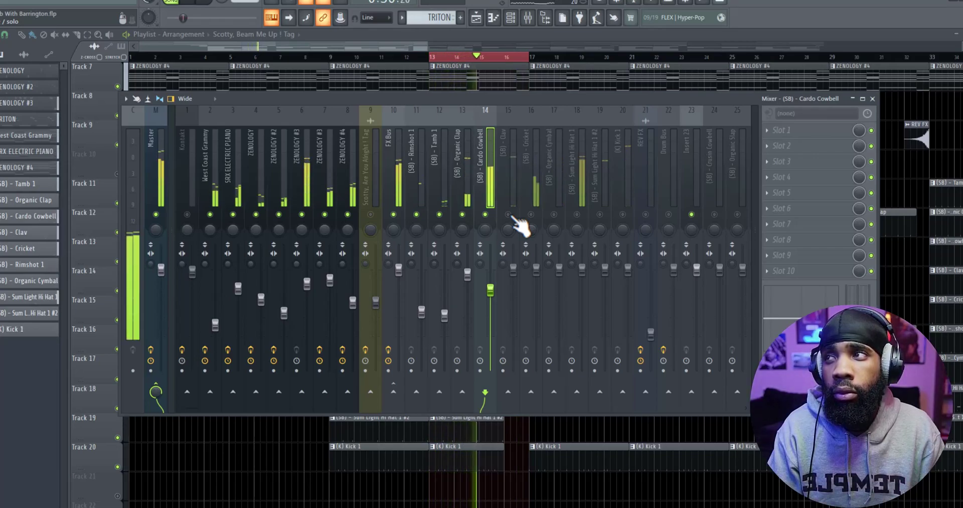
- Bring the Clav track into the soloed mix and lower its fader below the Cardo Cowbell's during playback
{"action": "left_click", "coordinate": [509, 214]}
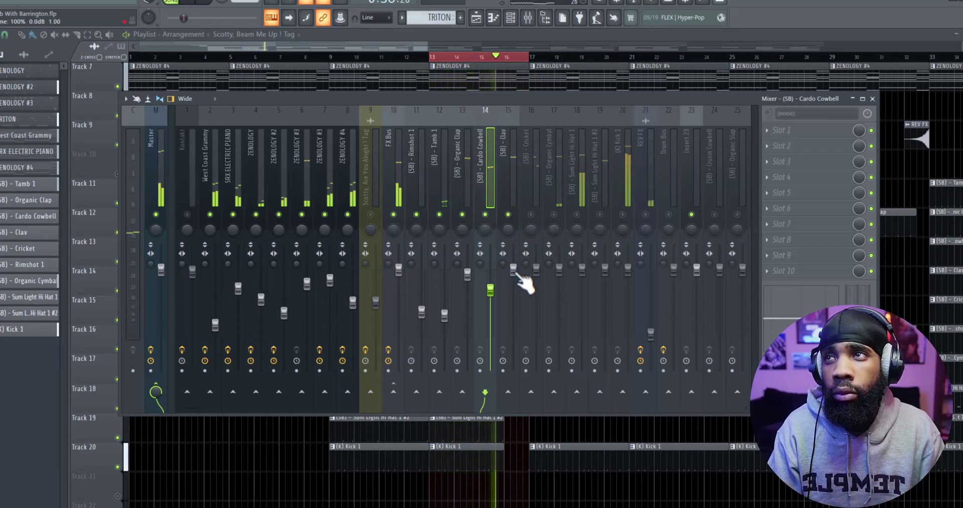
{"action": "left_click_drag", "start_coordinate": [514, 270], "coordinate": [513, 281]}
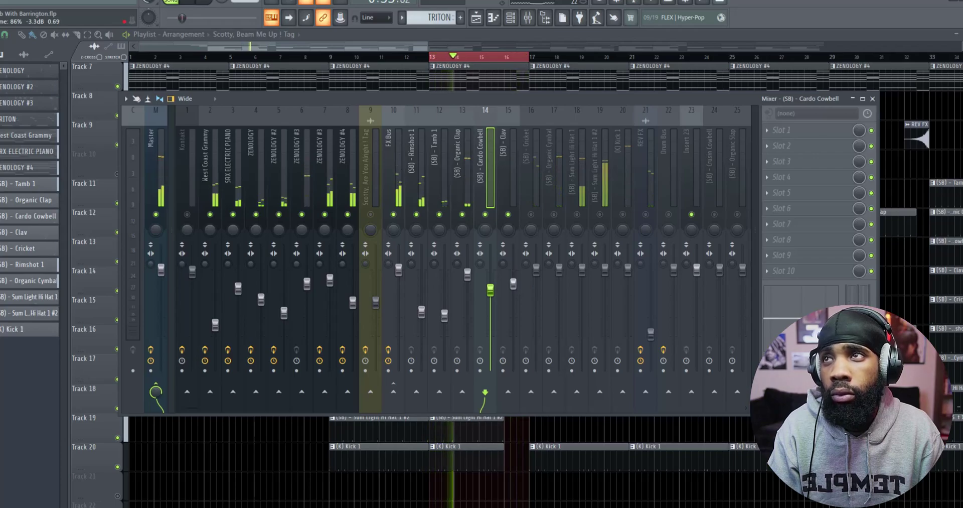
{"action": "left_click", "coordinate": [503, 196]}
{"action": "left_click_drag", "start_coordinate": [513, 283], "coordinate": [513, 290]}
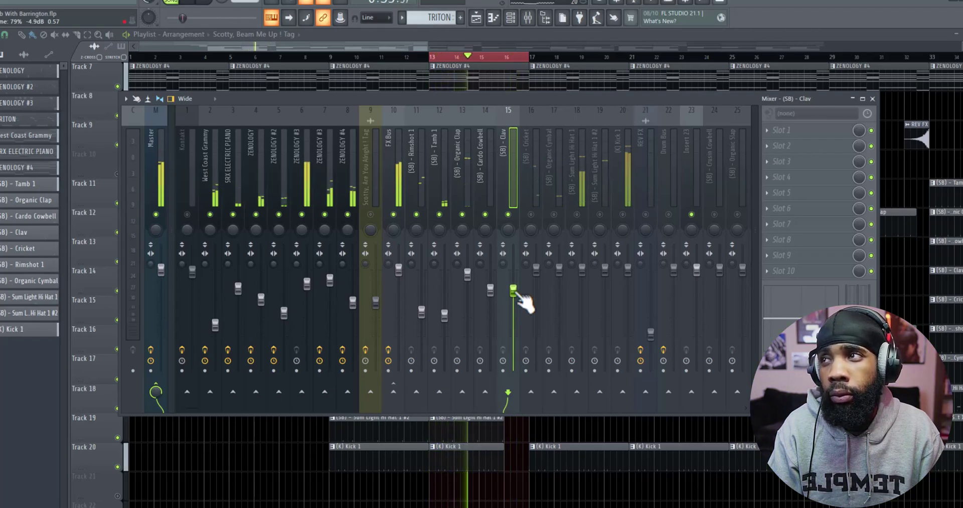
{"action": "left_click_drag", "start_coordinate": [522, 300], "coordinate": [522, 305]}
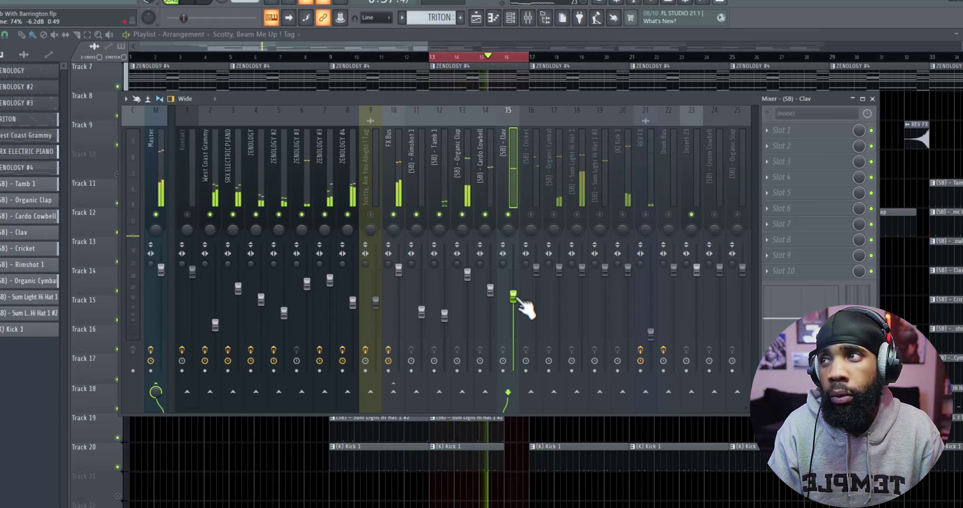
{"action": "left_click_drag", "start_coordinate": [522, 312], "coordinate": [522, 316]}
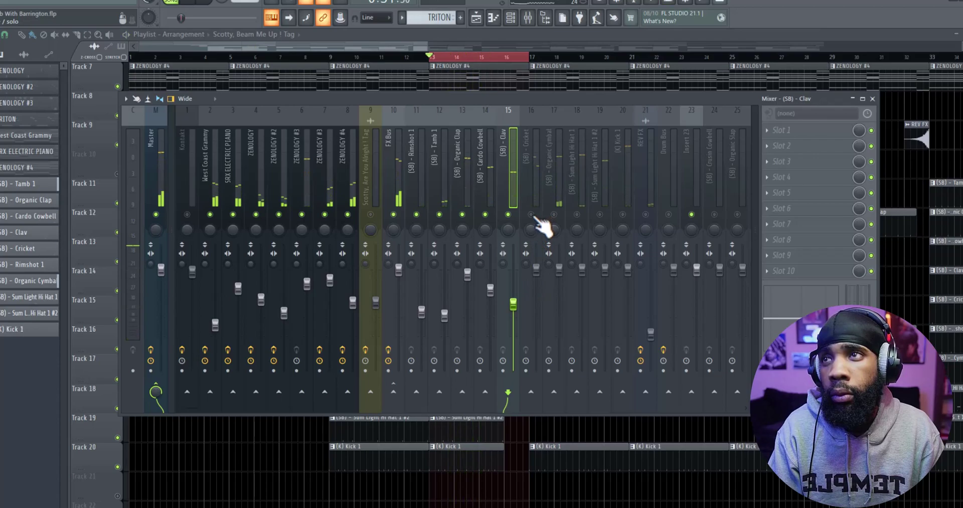
- Bring in Cricket with its fader slightly below Clav's, and Organic Cymbal with its fader at about -8.3 dB
{"action": "left_click_drag", "start_coordinate": [541, 279], "coordinate": [540, 301]}
{"action": "left_click", "coordinate": [525, 191]}
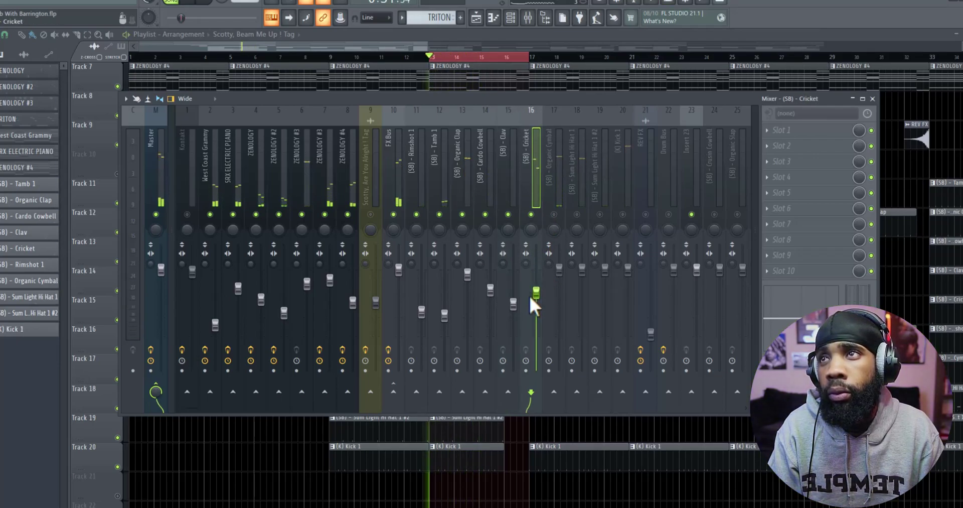
{"action": "left_click_drag", "start_coordinate": [536, 297], "coordinate": [536, 307]}
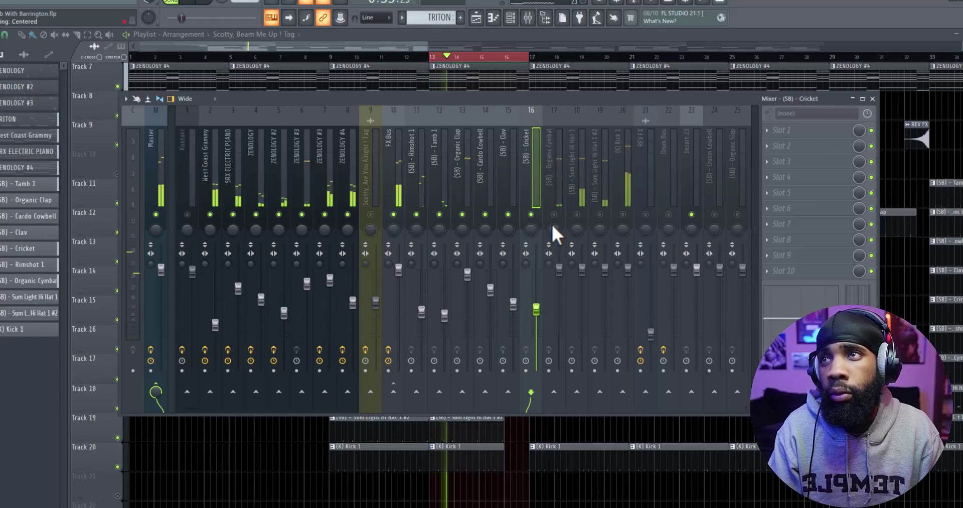
{"action": "left_click", "coordinate": [559, 188]}
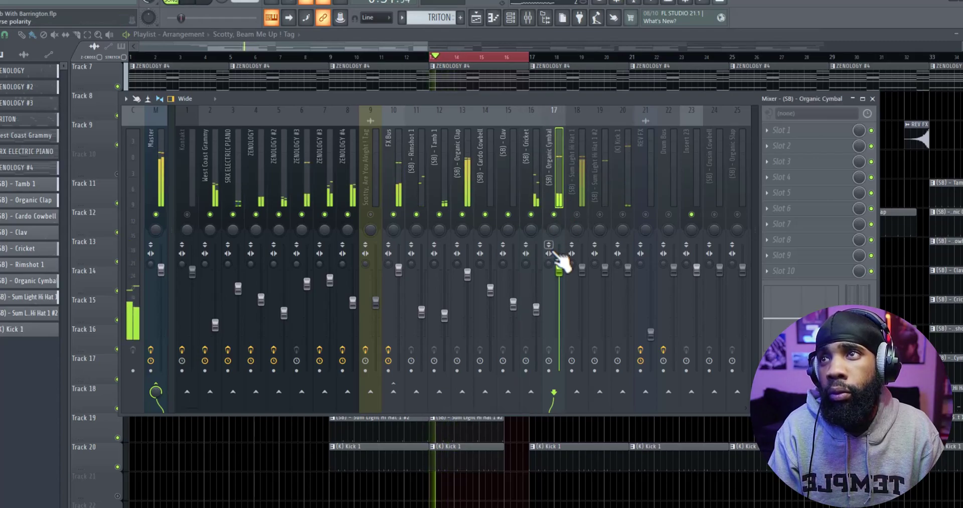
{"action": "left_click_drag", "start_coordinate": [559, 271], "coordinate": [559, 306]}
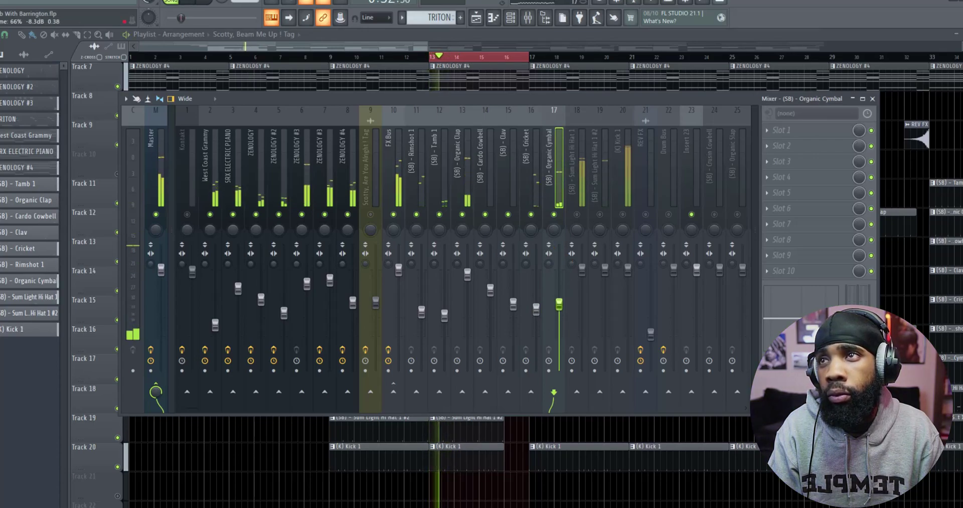
- Bring in Sum Light Hi Hat 1 with its fader slightly lowered, and Sum Light Hi Hat 1 #2 at about -7.4 dB
{"action": "left_click", "coordinate": [580, 189]}
{"action": "left_click", "coordinate": [577, 214]}
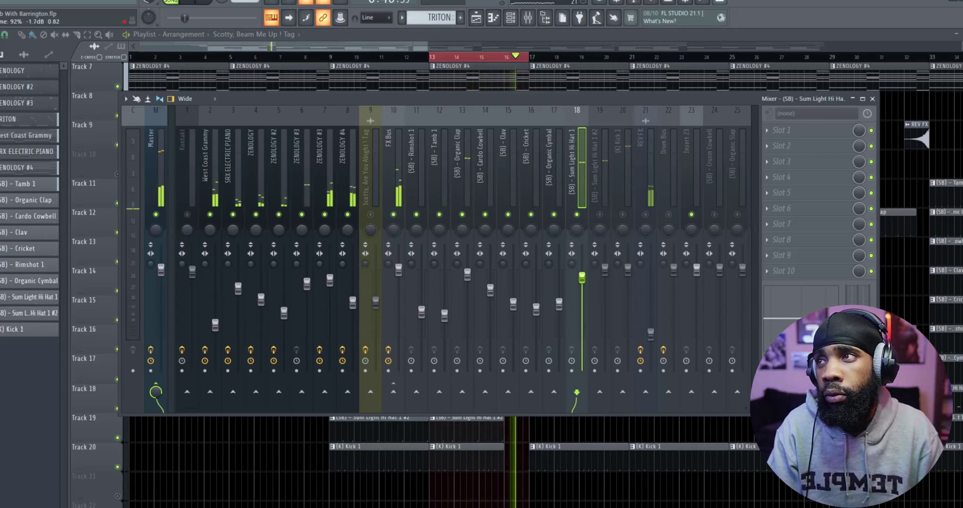
{"action": "left_click_drag", "start_coordinate": [581, 277], "coordinate": [582, 279]}
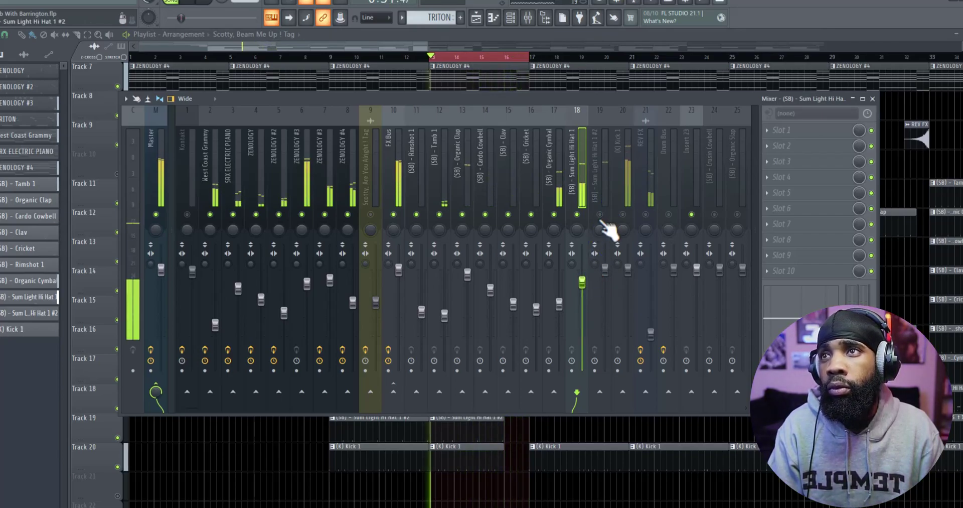
{"action": "left_click_drag", "start_coordinate": [605, 270], "coordinate": [605, 283]}
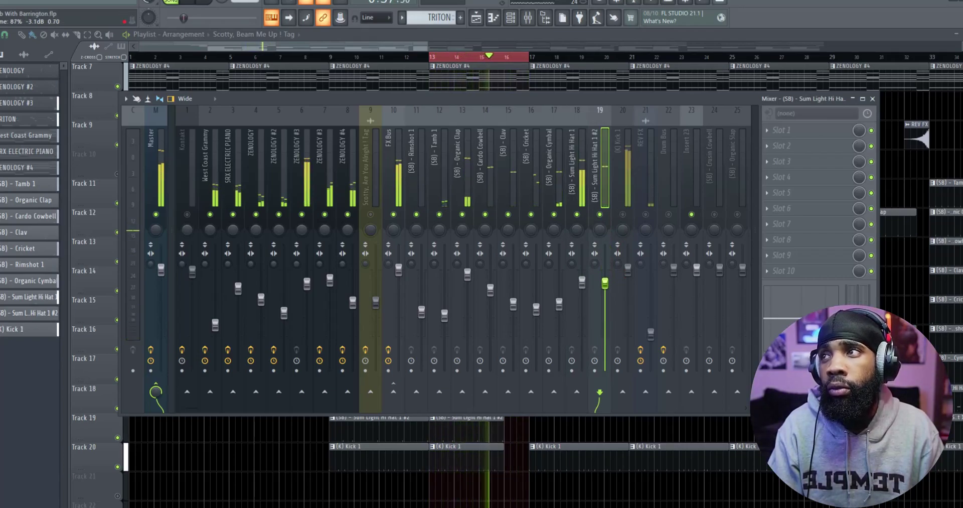
{"action": "left_click_drag", "start_coordinate": [605, 284], "coordinate": [605, 297]}
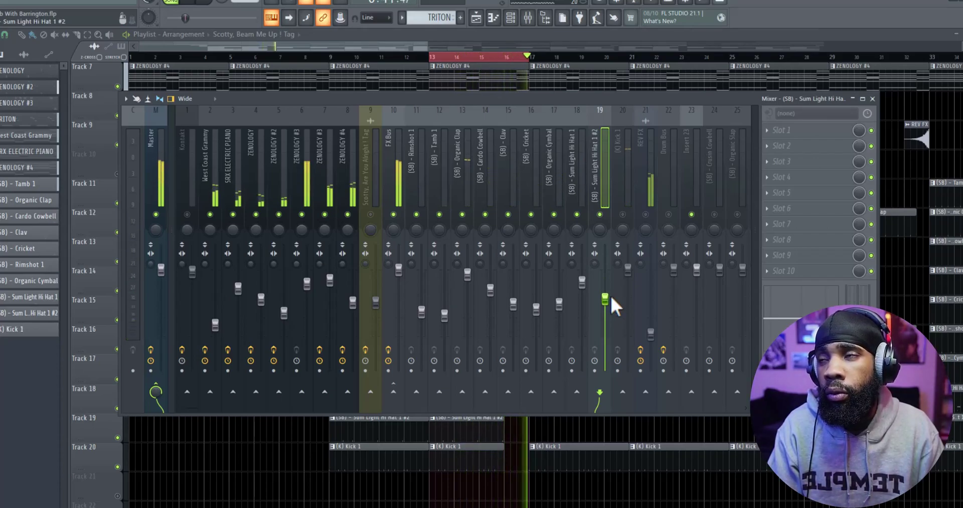
{"action": "left_click_drag", "start_coordinate": [605, 299], "coordinate": [605, 299]}
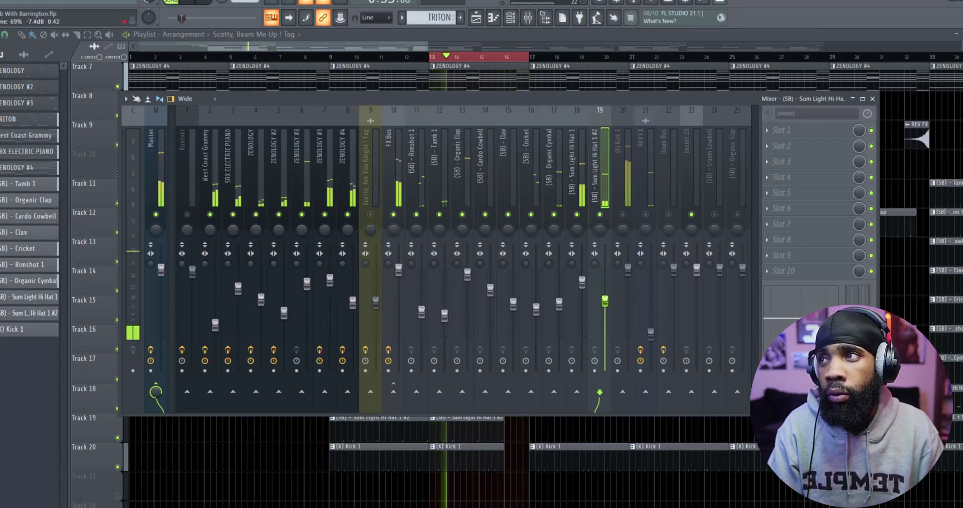
- Bring Kick 1 into the mix and lower its fader slightly to just under -1 dB
{"action": "left_click", "coordinate": [624, 219]}
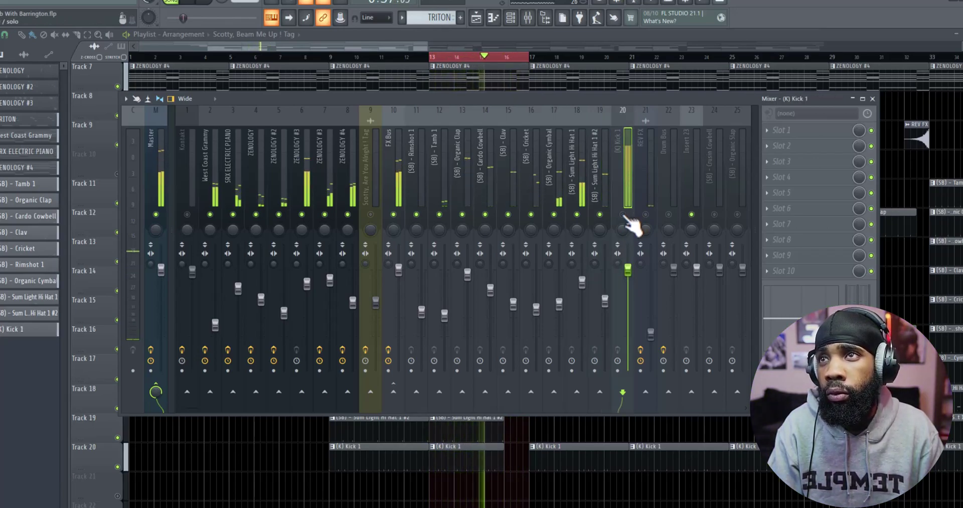
{"action": "left_click", "coordinate": [623, 215]}
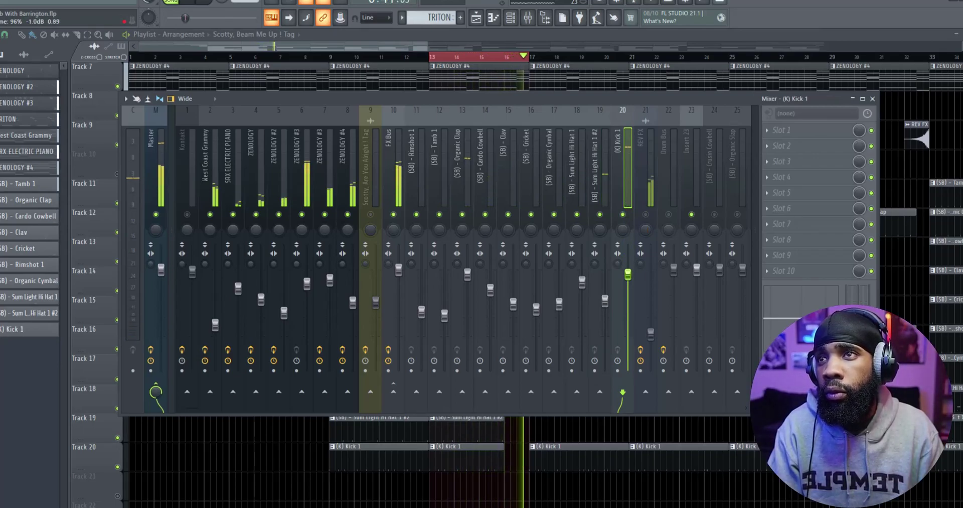
{"action": "left_click_drag", "start_coordinate": [630, 277], "coordinate": [629, 275]}
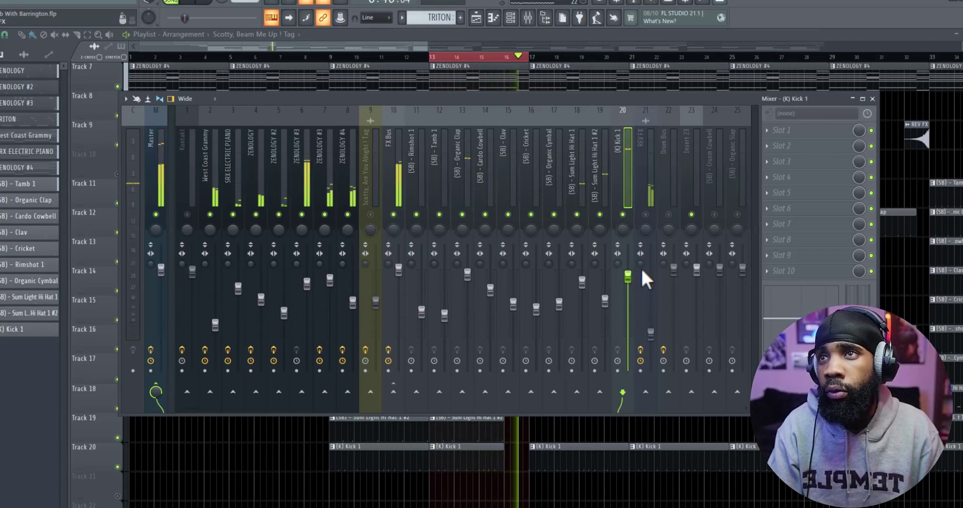
- Unmute the REV FX and Drum Bus tracks, listen to the full mix and stop playback
{"action": "left_click", "coordinate": [646, 214]}
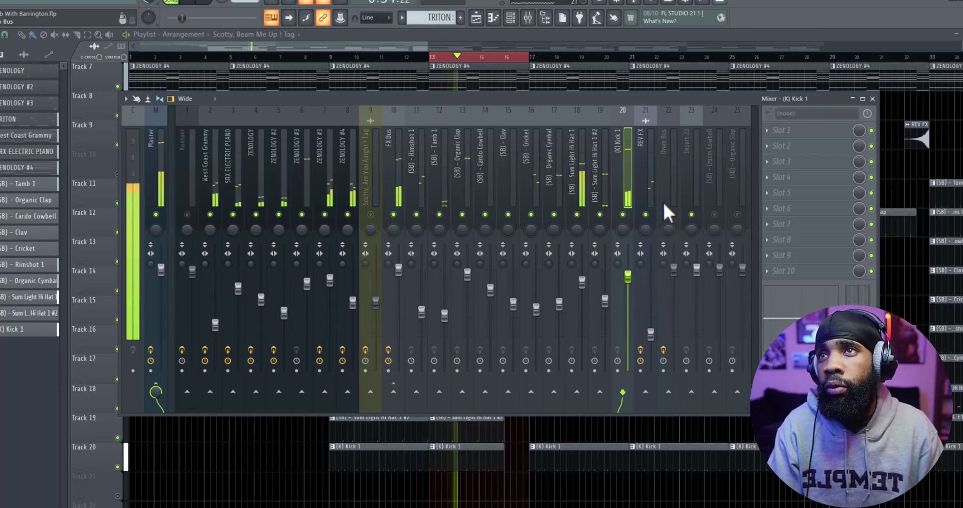
{"action": "left_click", "coordinate": [669, 214]}
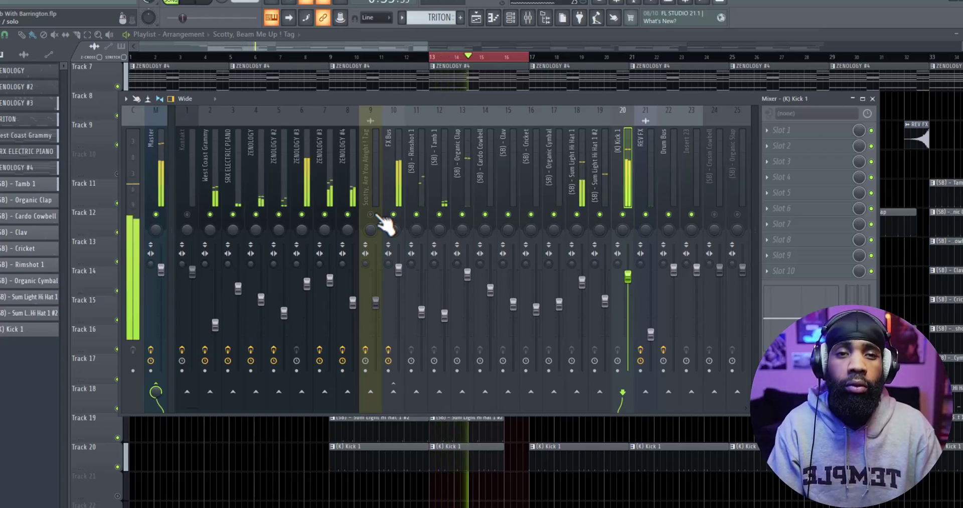
{"action": "key", "text": "space"}
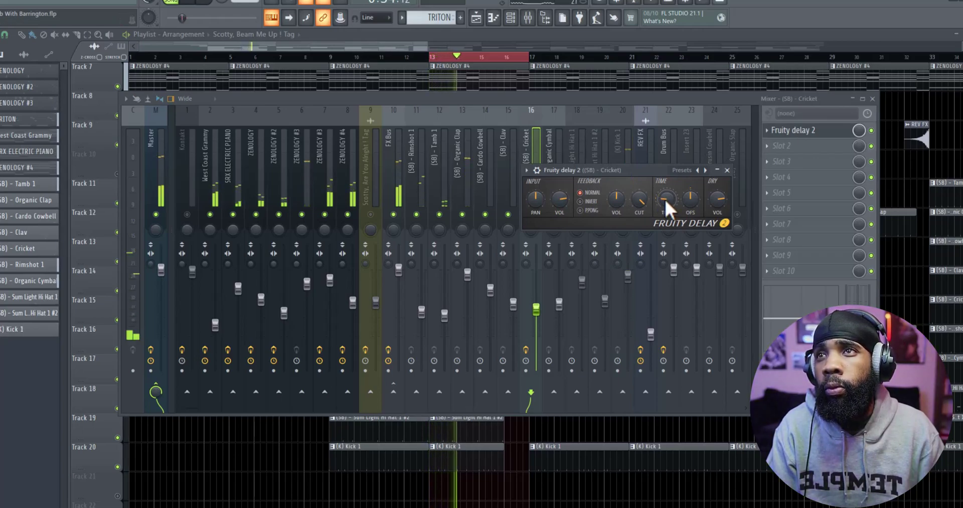
- Set a preset delay time and ping-pong feedback in Cricket's Fruity delay 2, and reduce its input and feedback volumes
{"action": "right_click", "coordinate": [665, 198]}
{"action": "mouse_move", "coordinate": [707, 216]}
{"action": "left_click", "coordinate": [771, 245]}
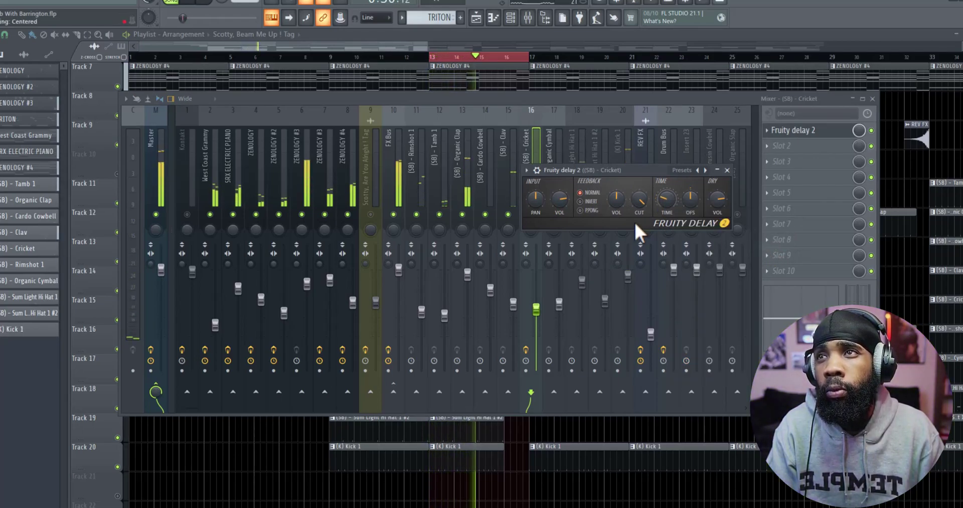
{"action": "left_click", "coordinate": [580, 210]}
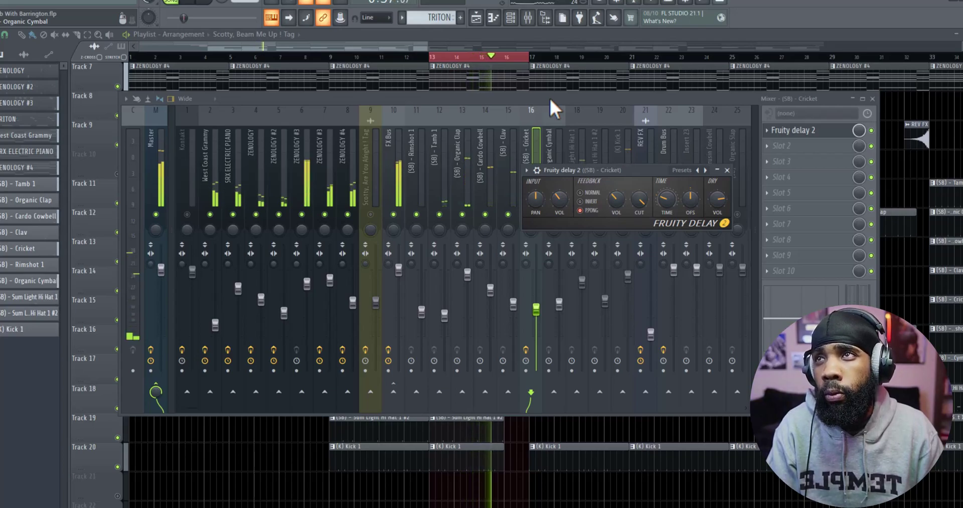
- Add Fruity delay 2 to Rimshot 1 with ping-pong feedback, a reduced feedback volume and an input volume of about 38%
{"action": "left_click", "coordinate": [423, 183]}
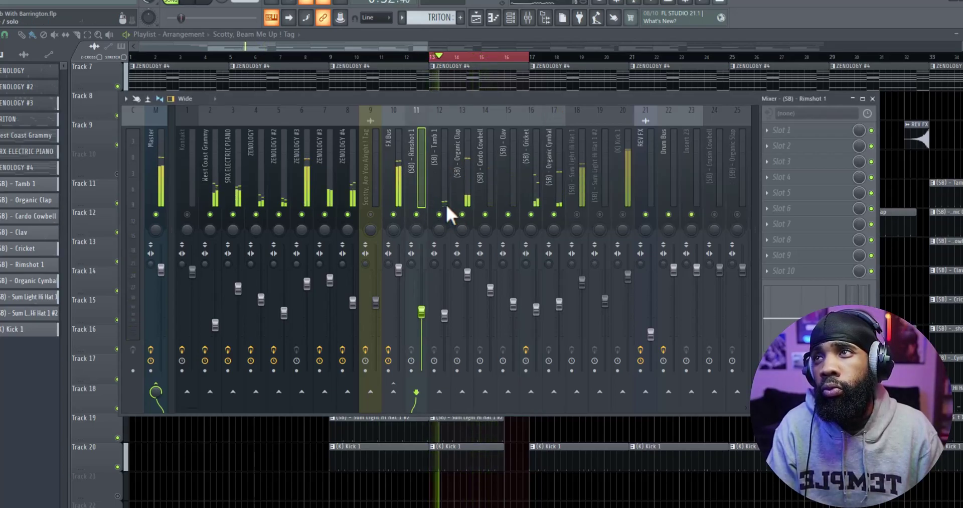
{"action": "left_click", "coordinate": [486, 180]}
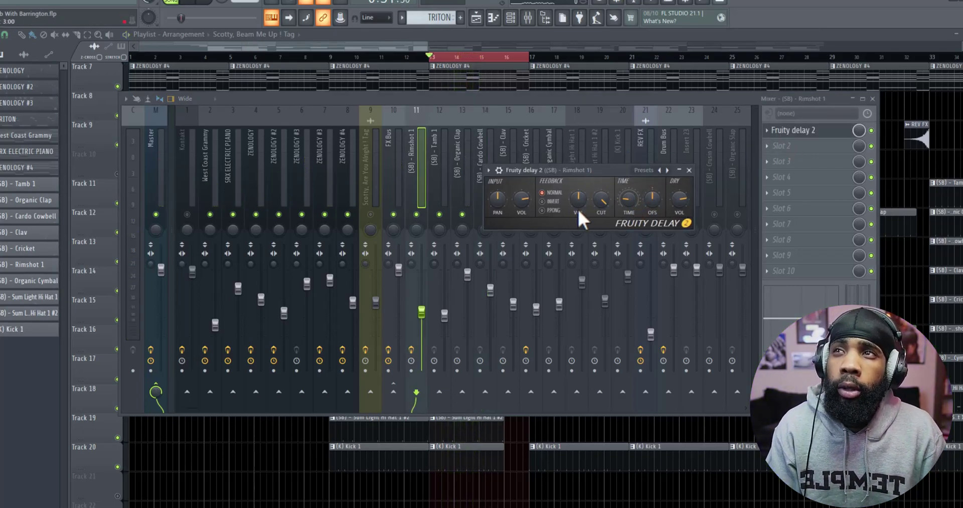
{"action": "left_click", "coordinate": [542, 210]}
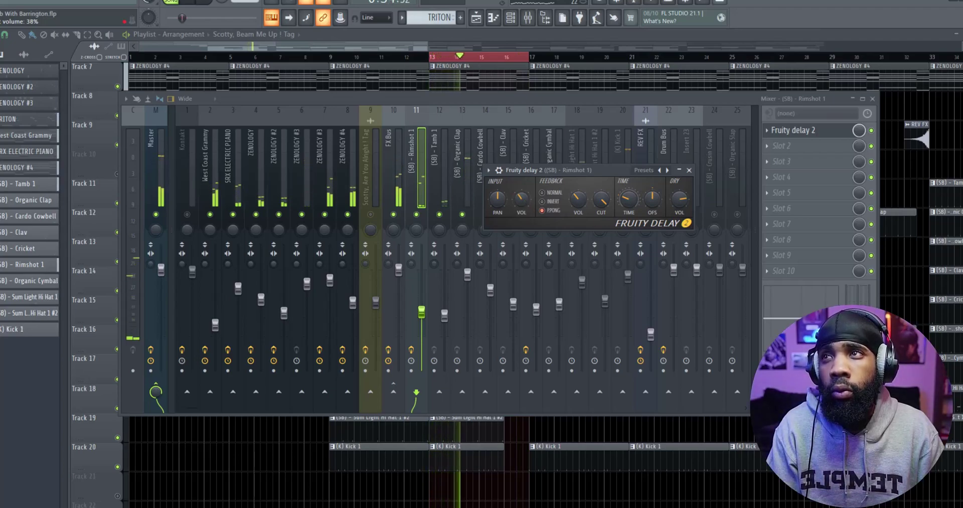
{"action": "left_click", "coordinate": [520, 95]}
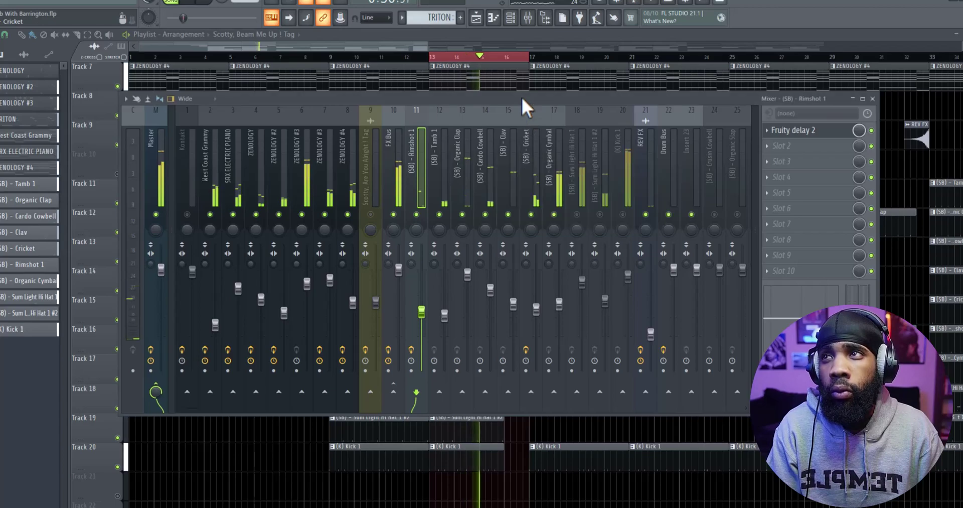
- Add Fruity delay 2 to Clav with ping-pong feedback and reduced input and feedback volumes
{"action": "left_click", "coordinate": [447, 186]}
{"action": "left_click", "coordinate": [461, 183]}
{"action": "left_click", "coordinate": [507, 206]}
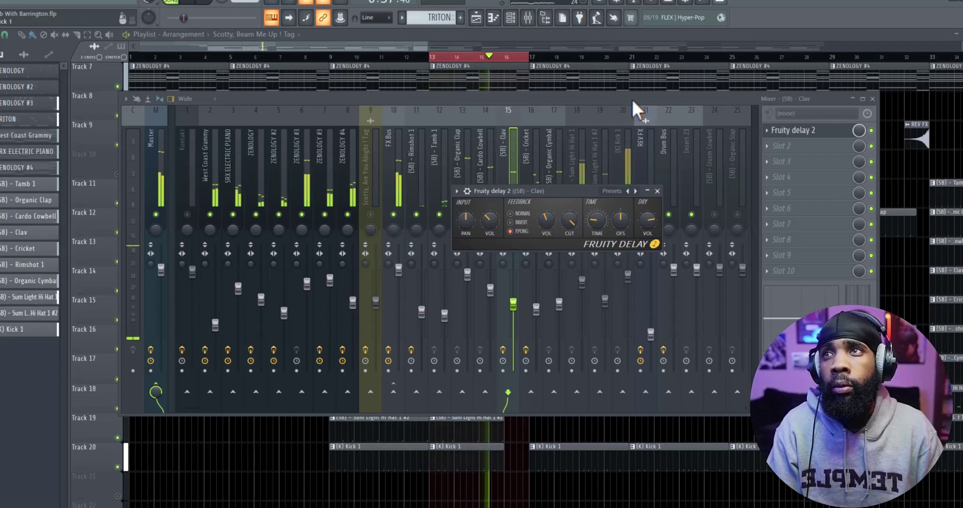
{"action": "key", "text": "Escape"}
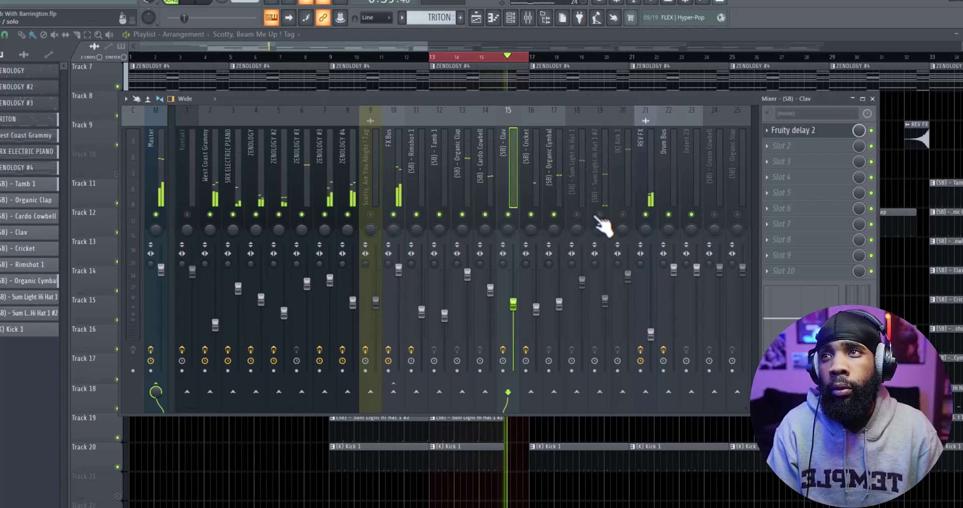
- Add Fruity delay 2 to Sum Light Hi Hat 1 #2 with ping-pong feedback and an input volume of about 21%
{"action": "left_click", "coordinate": [610, 201]}
{"action": "left_click_drag", "start_coordinate": [775, 148], "coordinate": [781, 131]}
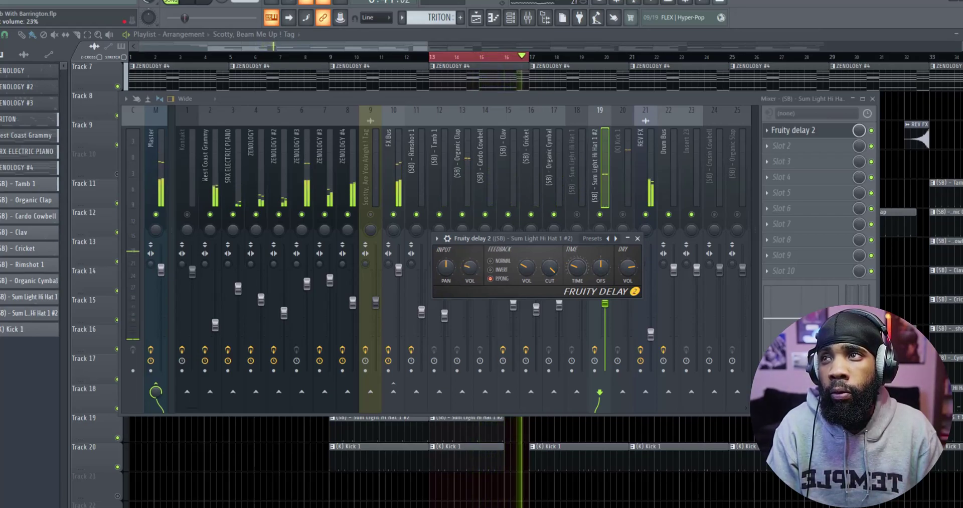
{"action": "right_click", "coordinate": [469, 268]}
{"action": "key", "text": "Escape"}
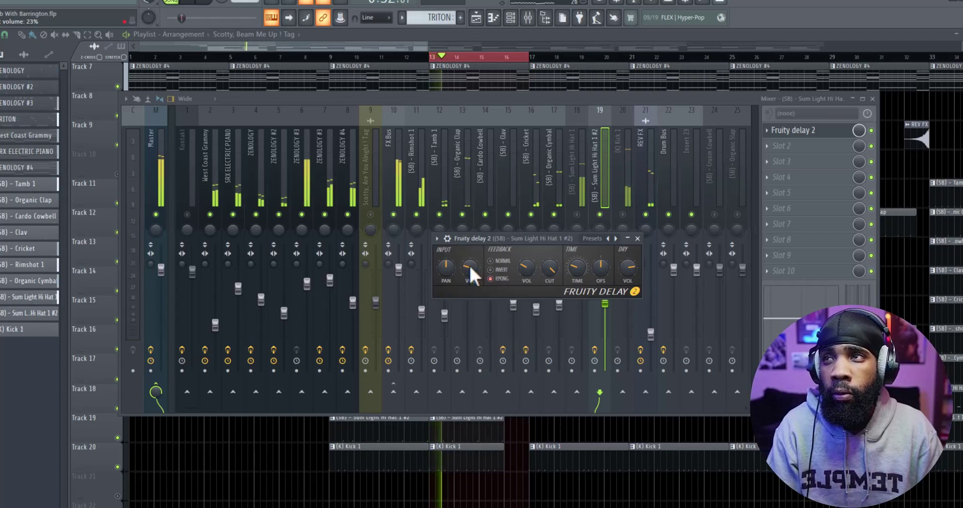
{"action": "left_click_drag", "start_coordinate": [473, 258], "coordinate": [472, 267]}
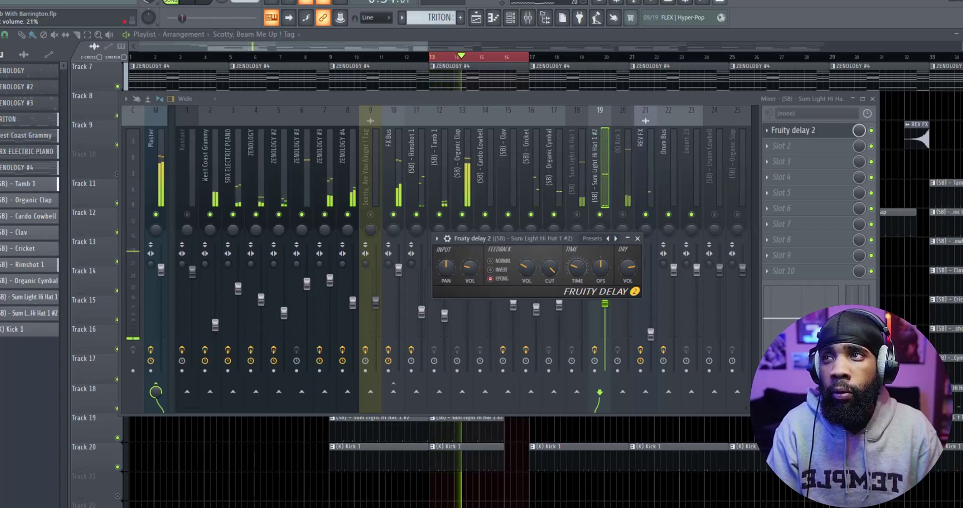
{"action": "key", "text": "Escape"}
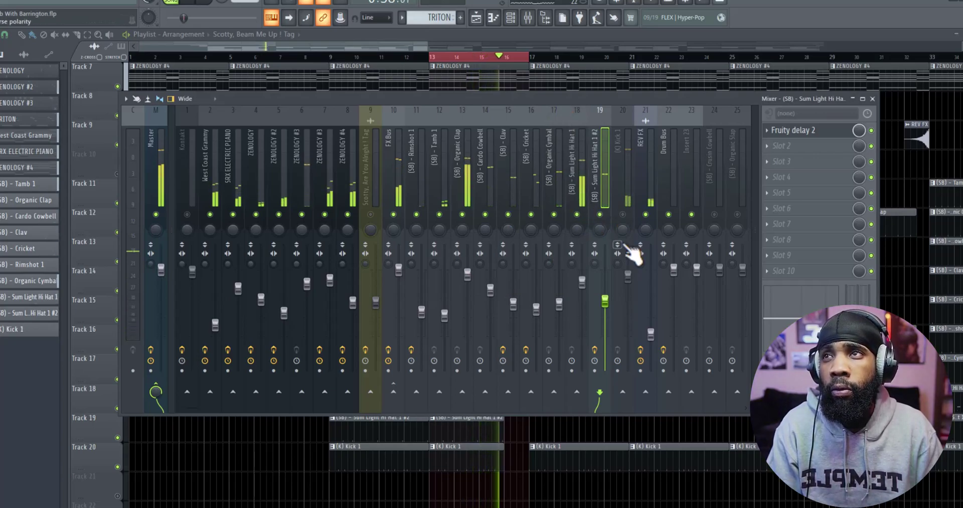
- Unmute Kick 1, listen to the full mix with the percussion delays and stop playback
{"action": "left_click", "coordinate": [622, 214]}
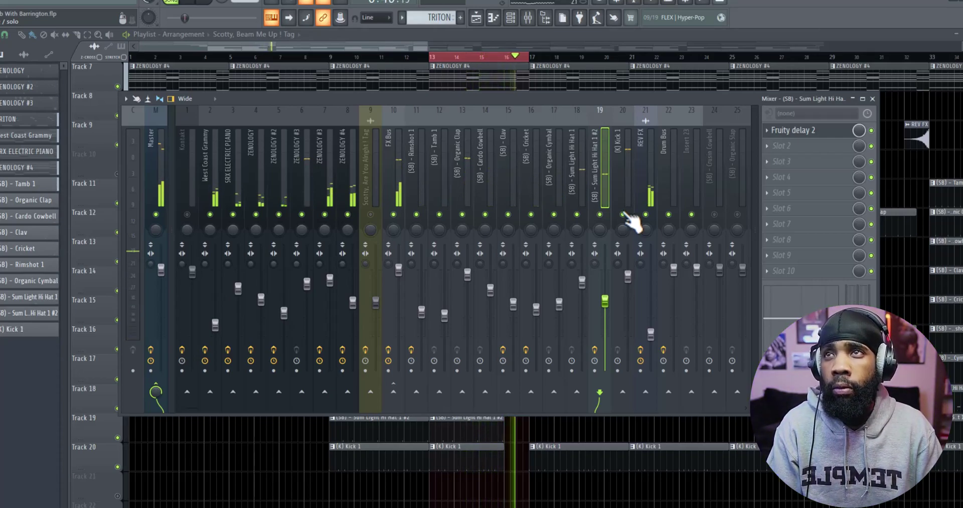
{"action": "key", "text": "space"}
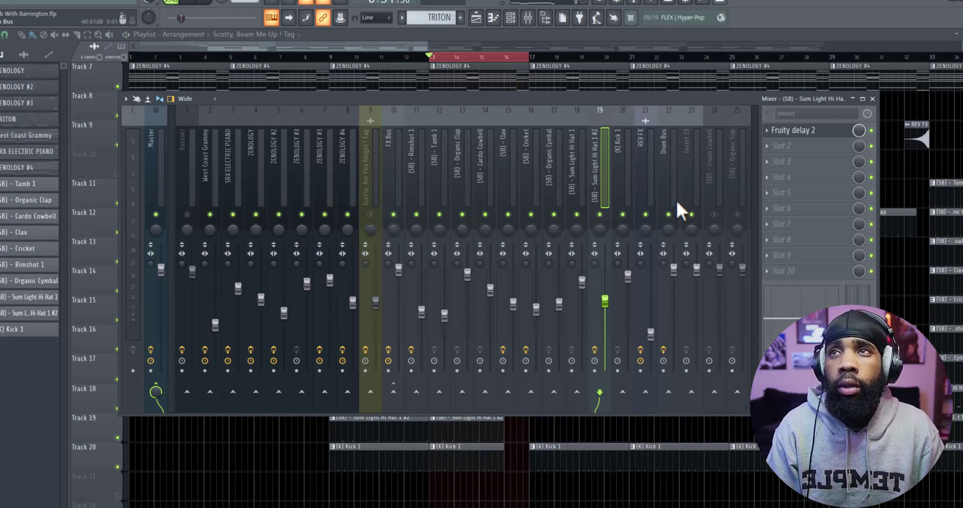
- Examine the Fruity Reeverb 2 settings on Insert 23 and close the plugin window
{"action": "left_click", "coordinate": [692, 178]}
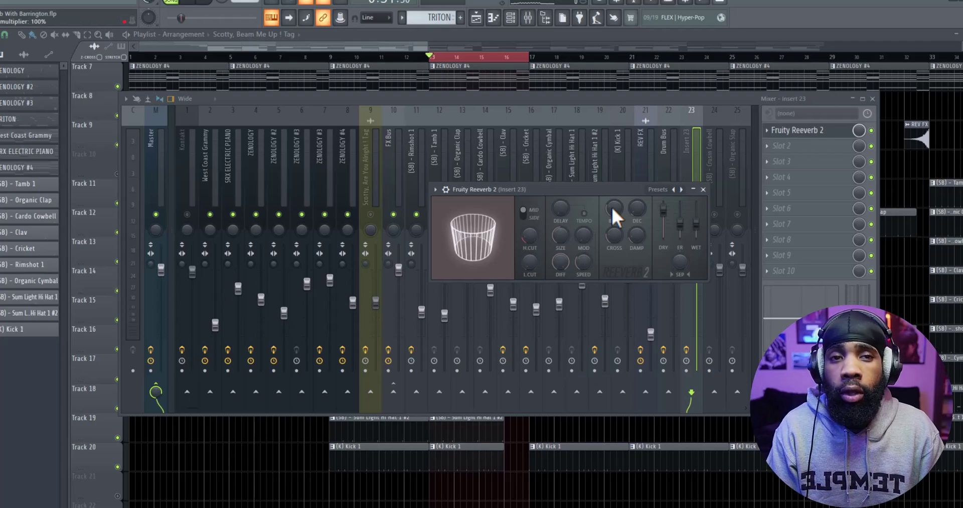
{"action": "left_click", "coordinate": [682, 190]}
{"action": "left_click", "coordinate": [712, 218]}
{"action": "left_click", "coordinate": [534, 221]}
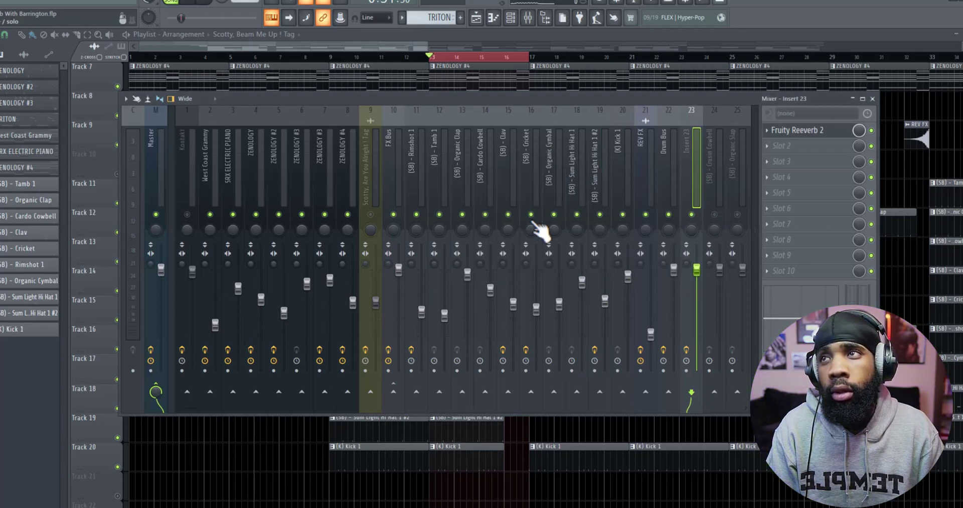
- With the tracks from Organic Clap to Kick 1 muted, send Tamb 1 to Insert 23 at about 51% during playback
{"action": "left_click", "coordinate": [420, 180]}
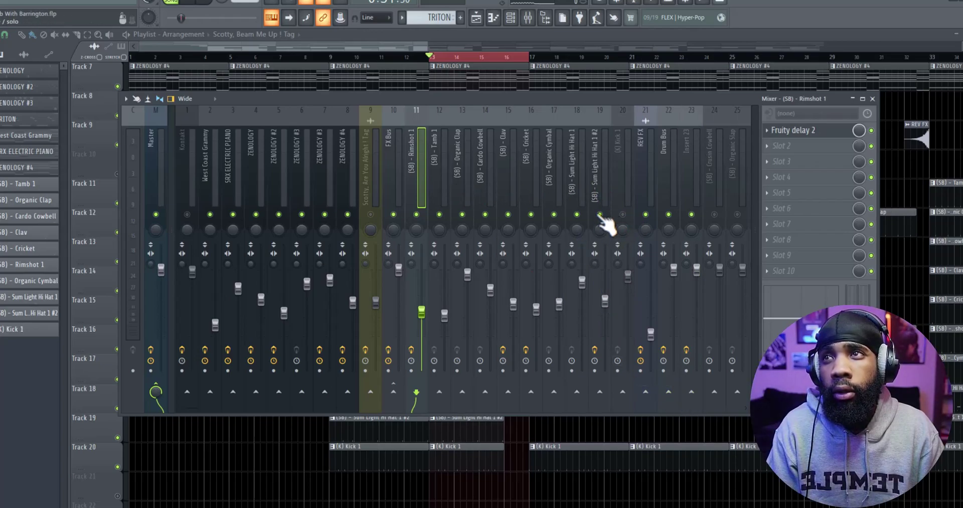
{"action": "key", "text": "Right"}
{"action": "key", "text": "space"}
{"action": "left_click", "coordinate": [691, 393]}
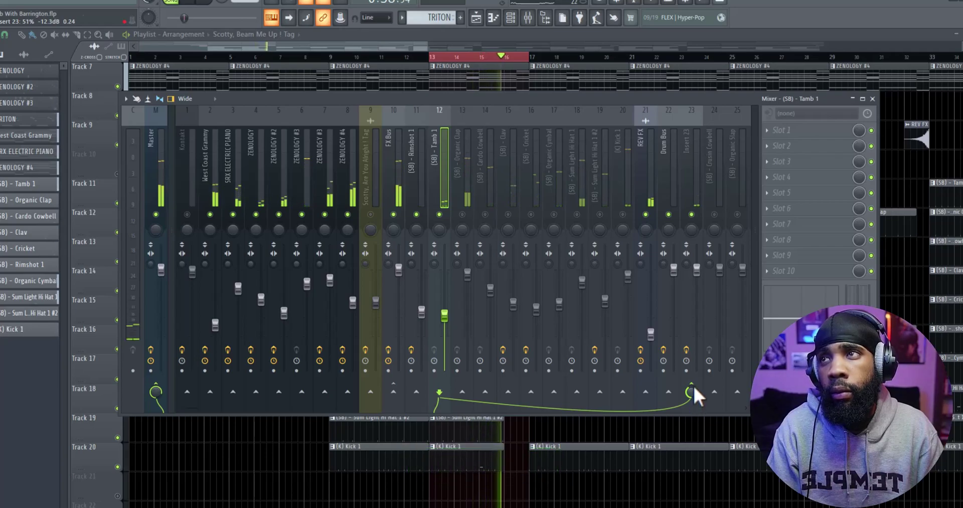
- Unmute Organic Clap and send it to Insert 23, fine-tuning the reduced send level by ear
{"action": "left_click", "coordinate": [468, 200]}
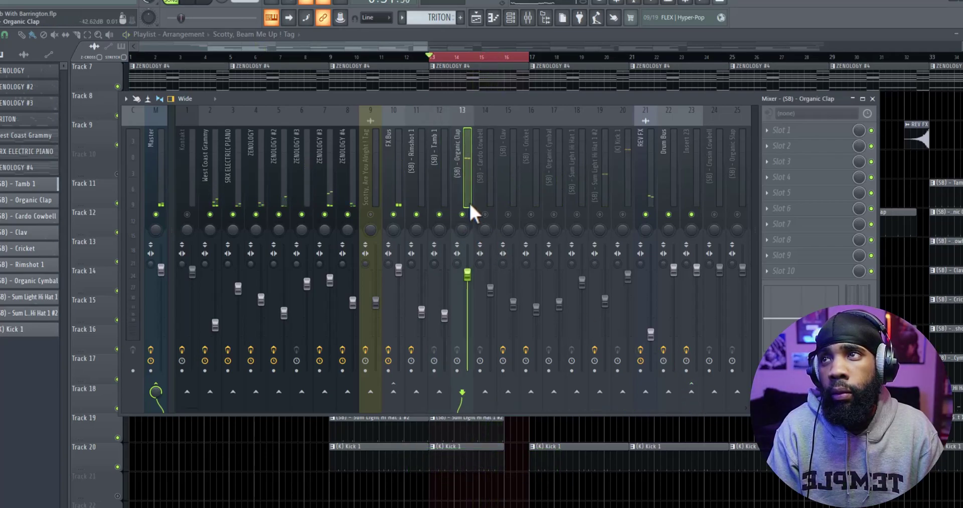
{"action": "left_click", "coordinate": [691, 391]}
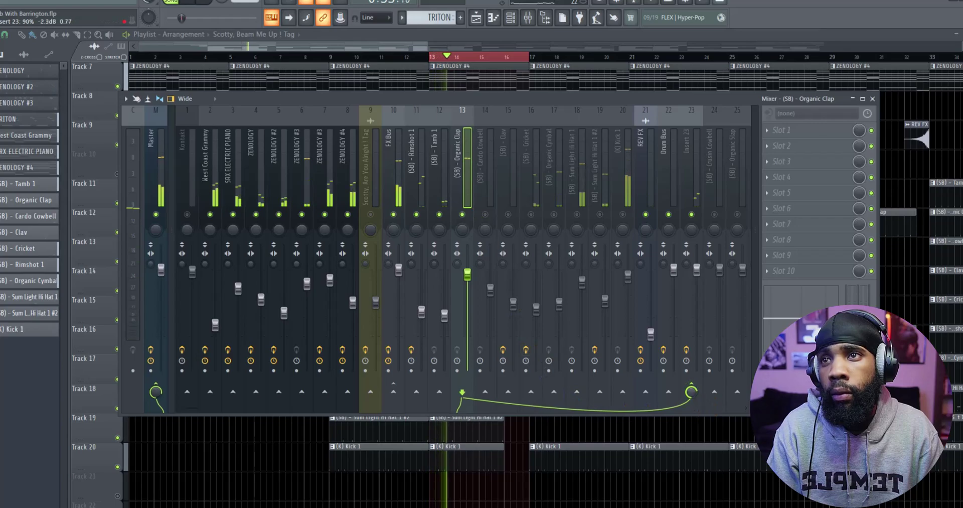
{"action": "left_click_drag", "start_coordinate": [691, 391], "coordinate": [691, 396]}
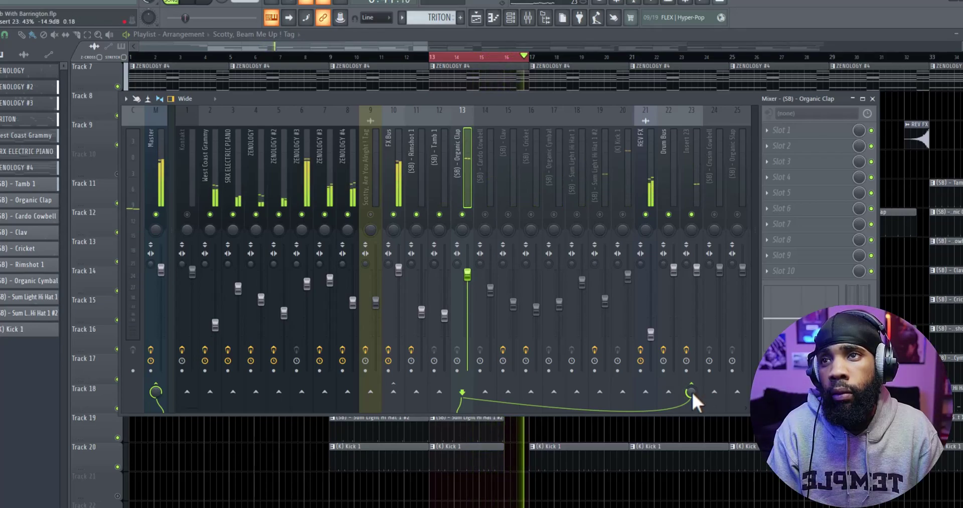
{"action": "left_click_drag", "start_coordinate": [692, 395], "coordinate": [692, 393]}
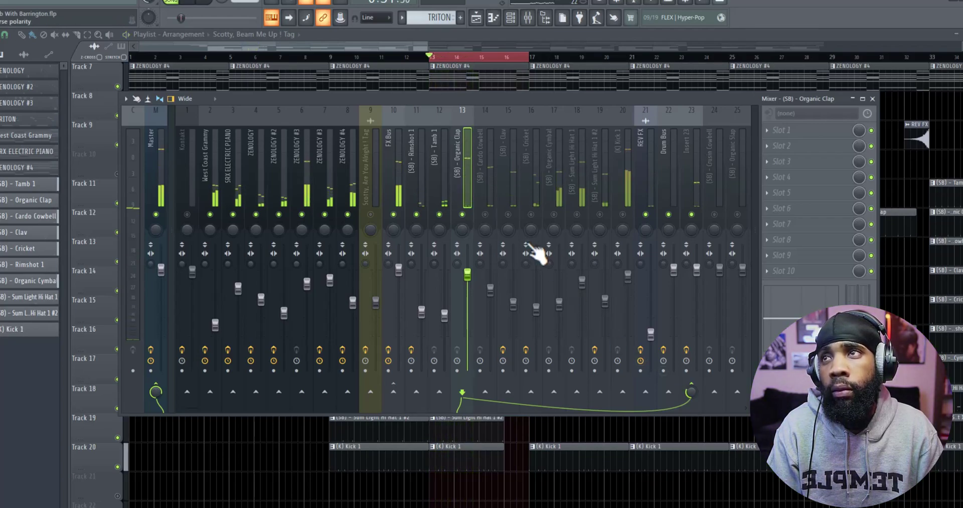
- Unmute Cardo Cowbell and send it to Insert 23 with a reduced send level
{"action": "left_click", "coordinate": [488, 188]}
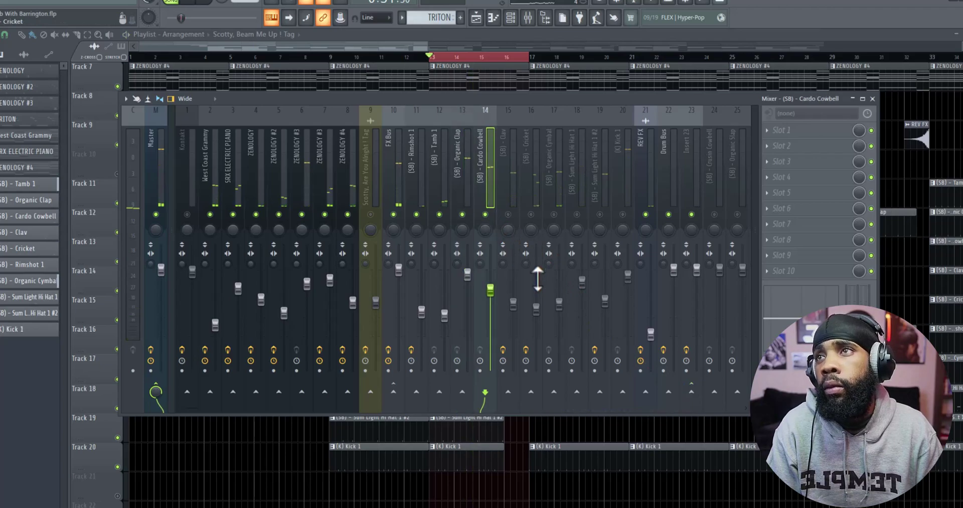
{"action": "left_click", "coordinate": [692, 392]}
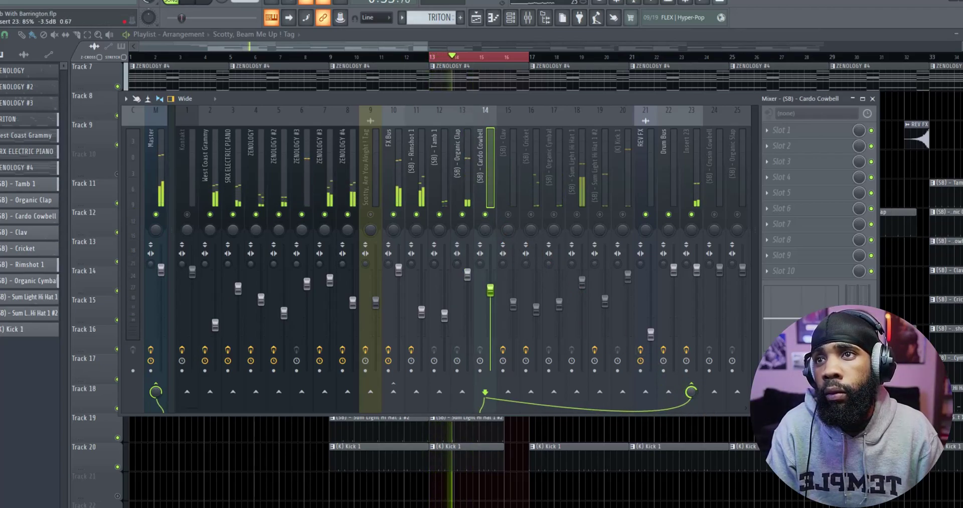
{"action": "left_click_drag", "start_coordinate": [690, 392], "coordinate": [698, 394]}
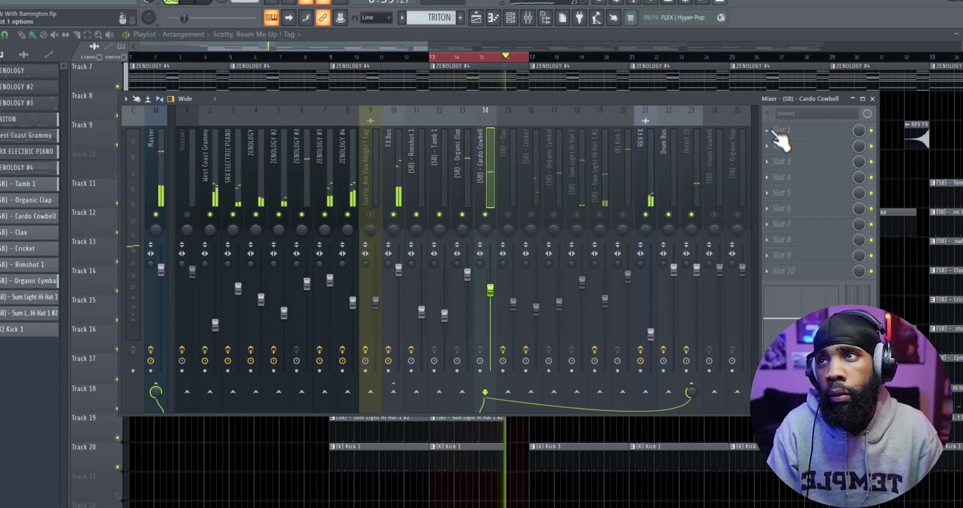
- Unmute Clav and send it to the Insert 23 reverb at about 68%
{"action": "left_click", "coordinate": [508, 214]}
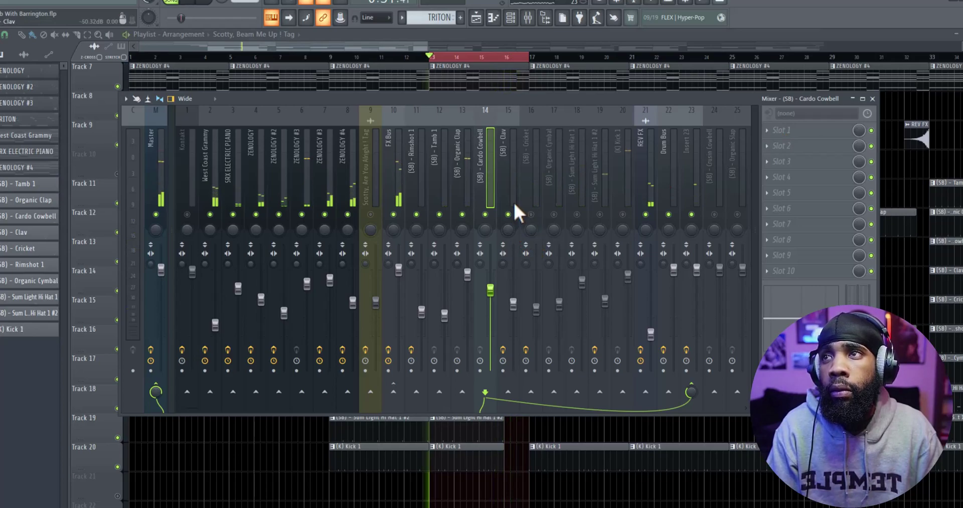
{"action": "left_click", "coordinate": [515, 205]}
{"action": "left_click", "coordinate": [691, 391]}
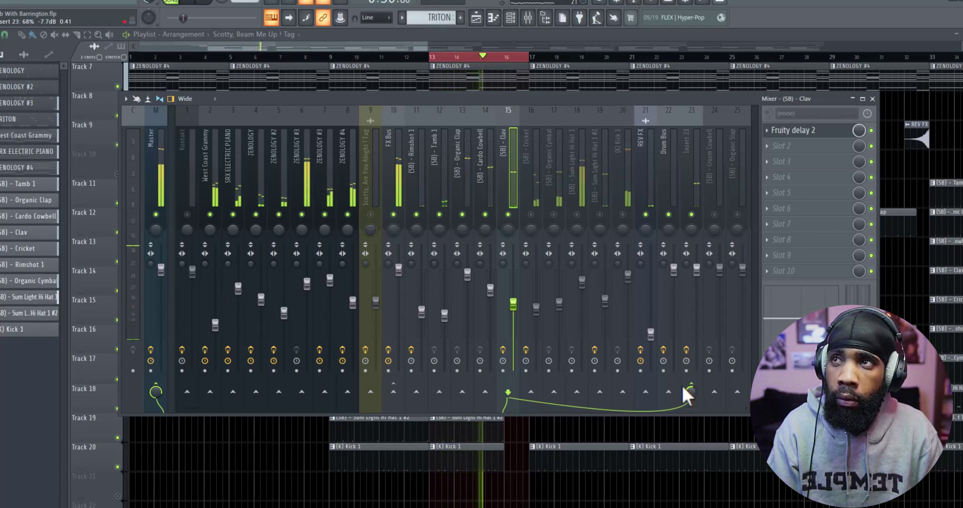
- Bring in Cricket and route it to Insert 23, lowering the send amount
{"action": "left_click", "coordinate": [531, 186]}
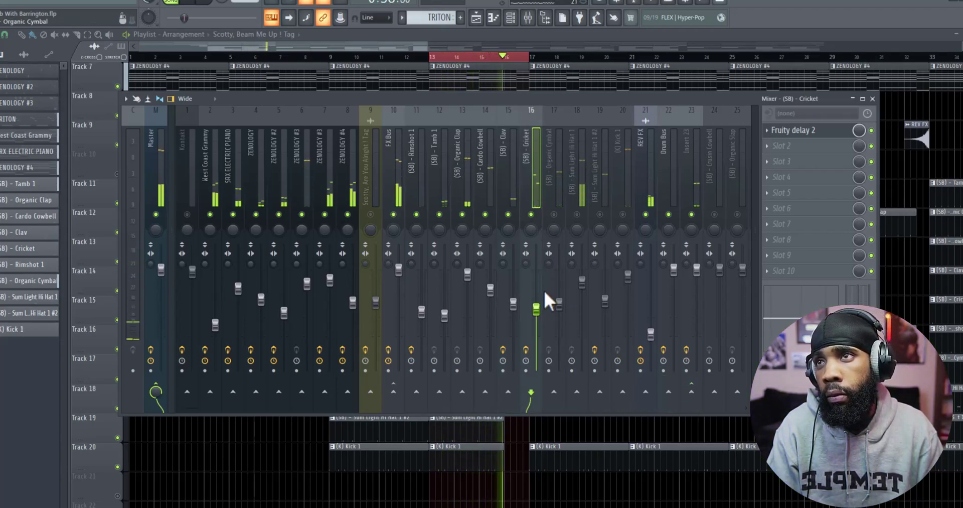
{"action": "left_click", "coordinate": [690, 391]}
{"action": "left_click_drag", "start_coordinate": [691, 391], "coordinate": [691, 393]}
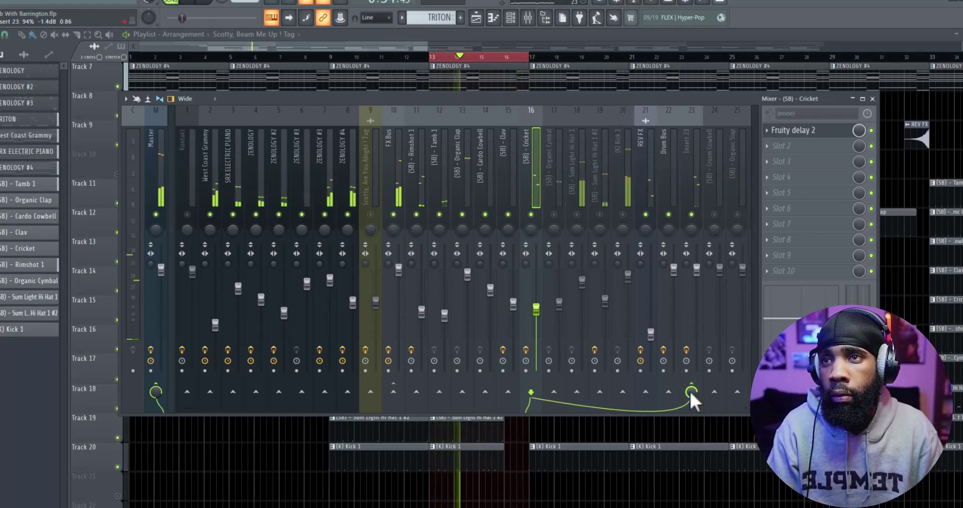
- Unmute Organic Cymbal and send it to Insert 23 at about 38%
{"action": "left_click", "coordinate": [553, 185]}
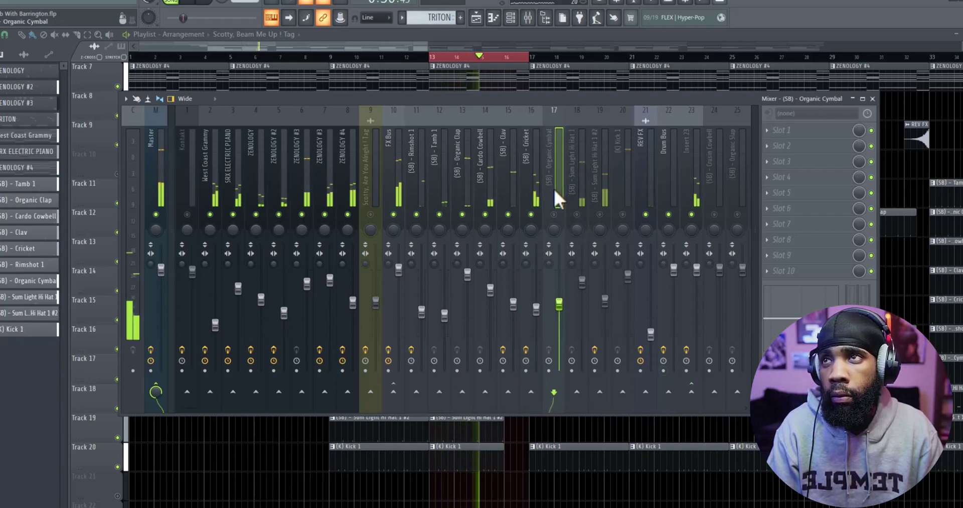
{"action": "left_click", "coordinate": [668, 391]}
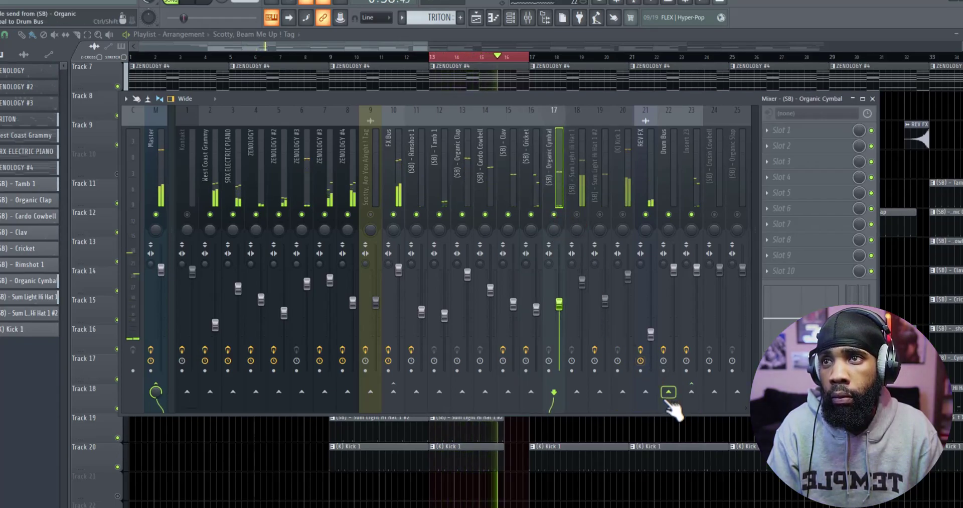
{"action": "left_click", "coordinate": [691, 391]}
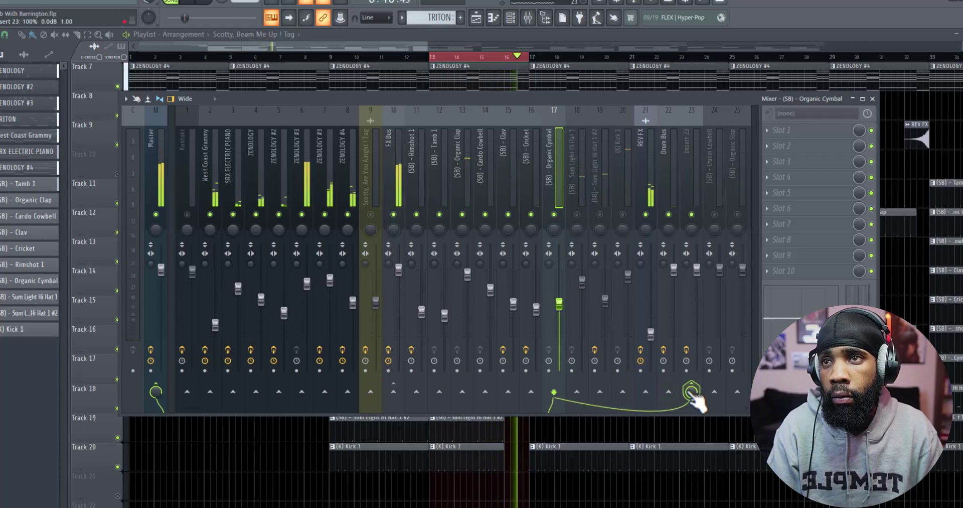
{"action": "left_click_drag", "start_coordinate": [691, 391], "coordinate": [691, 427]}
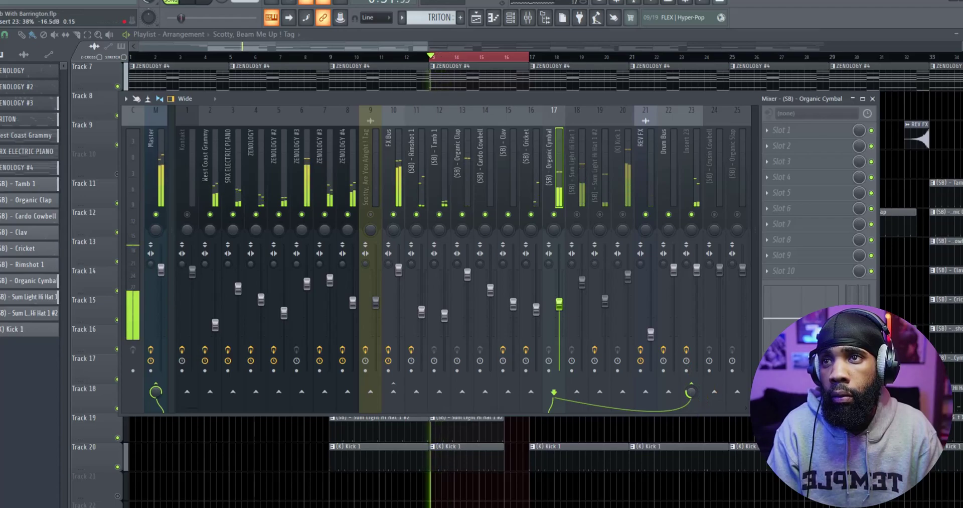
- Send Sum Light Hi Hat 1 to Insert 23 at about 43% and load Fruity parametric EQ 2 on it
{"action": "left_click", "coordinate": [579, 198]}
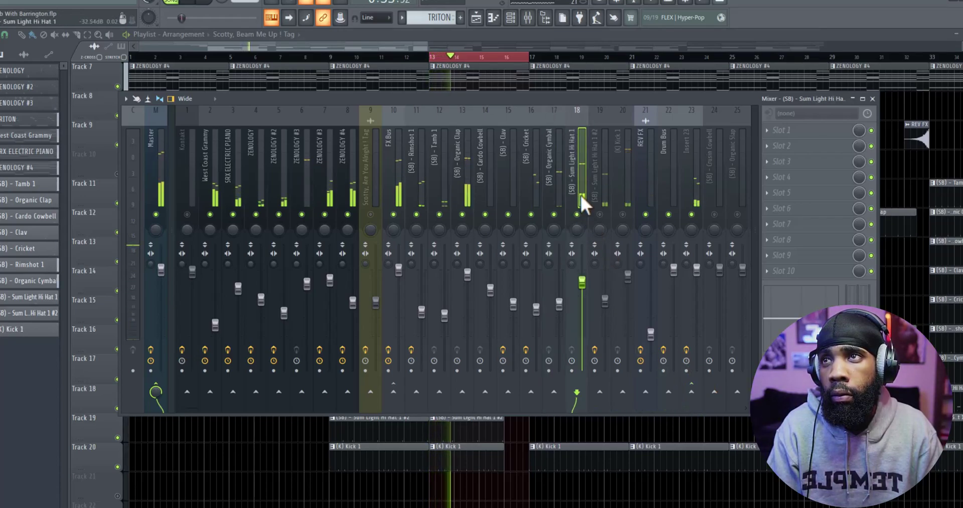
{"action": "left_click", "coordinate": [691, 391]}
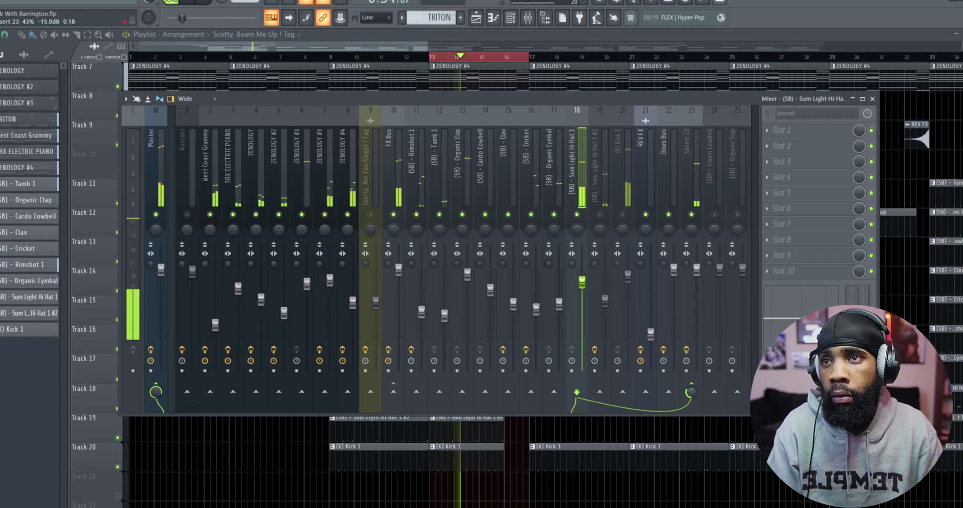
{"action": "left_click", "coordinate": [782, 131]}
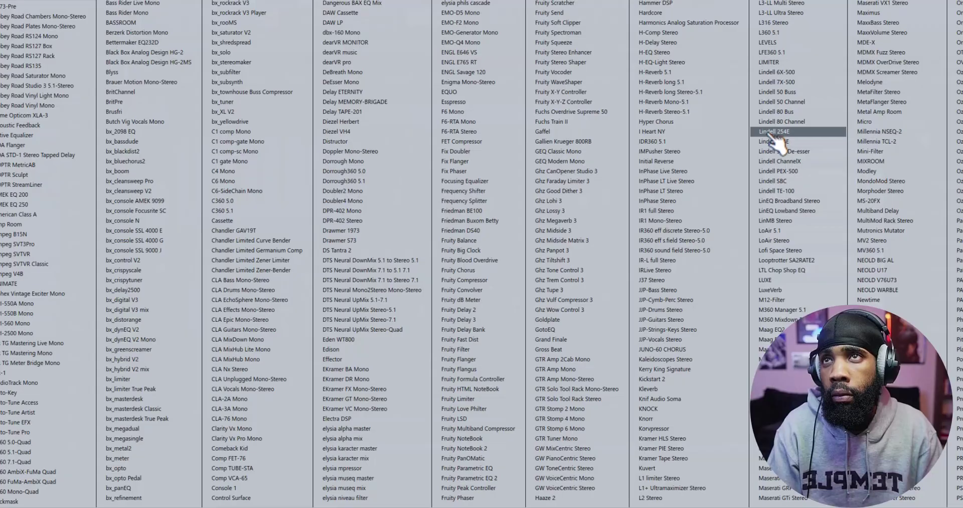
{"action": "left_click", "coordinate": [504, 478]}
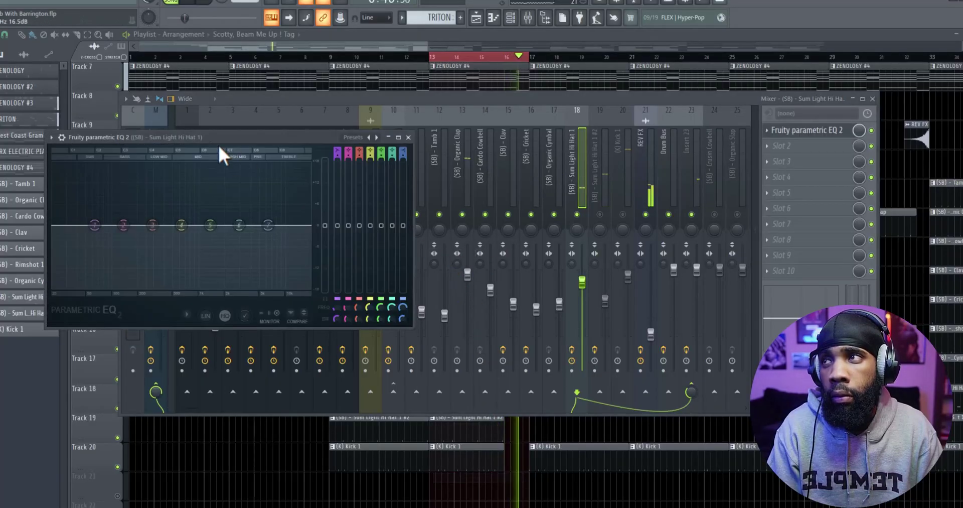
{"action": "left_click_drag", "start_coordinate": [174, 139], "coordinate": [477, 165]}
- Change the hi-hat EQ's band 1 to high pass and set its cutoff to about 5570 Hz during playback
{"action": "right_click", "coordinate": [396, 248]}
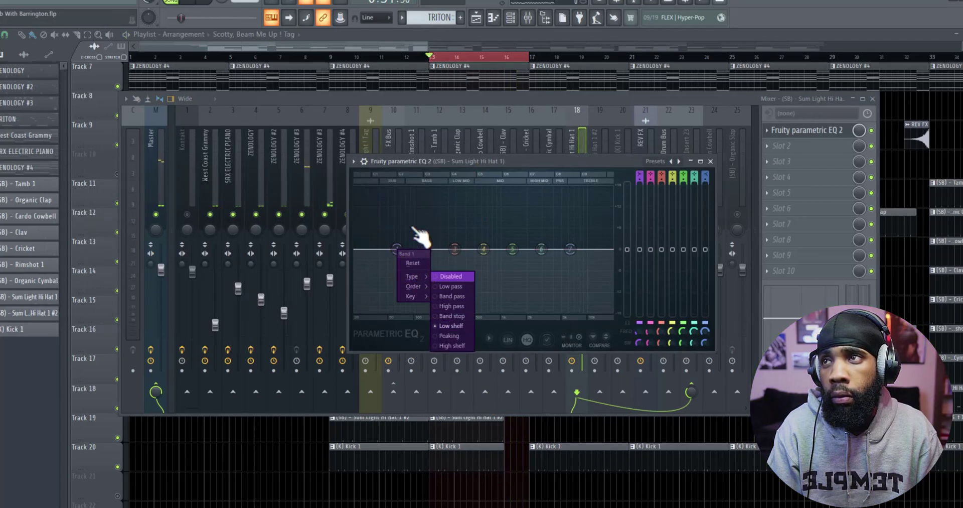
{"action": "key", "text": "space"}
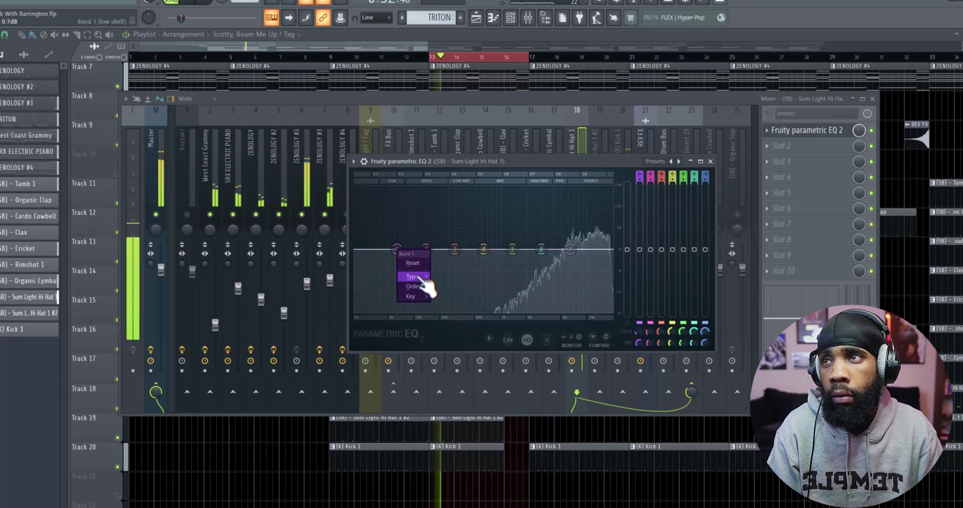
{"action": "mouse_move", "coordinate": [412, 276]}
{"action": "left_click", "coordinate": [452, 306]}
{"action": "left_click_drag", "start_coordinate": [396, 248], "coordinate": [566, 248]}
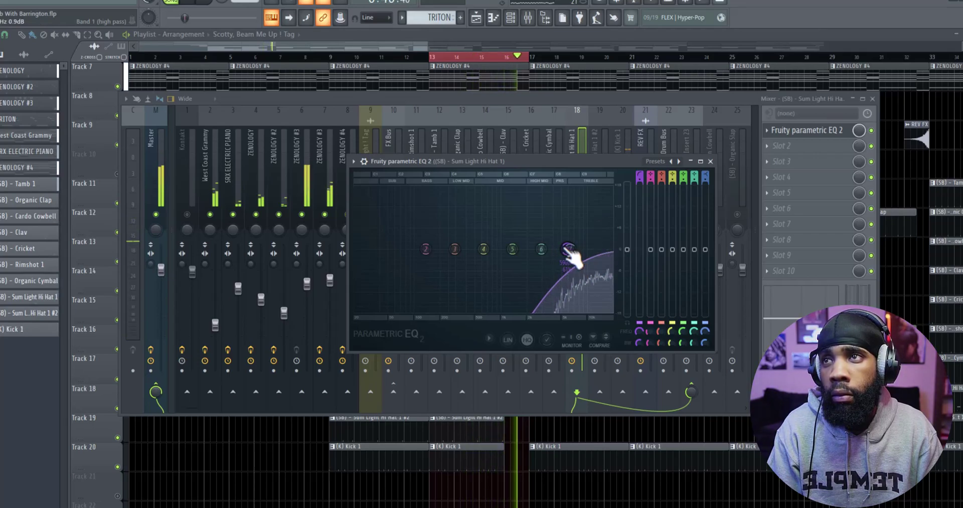
{"action": "left_click_drag", "start_coordinate": [568, 249], "coordinate": [565, 249]}
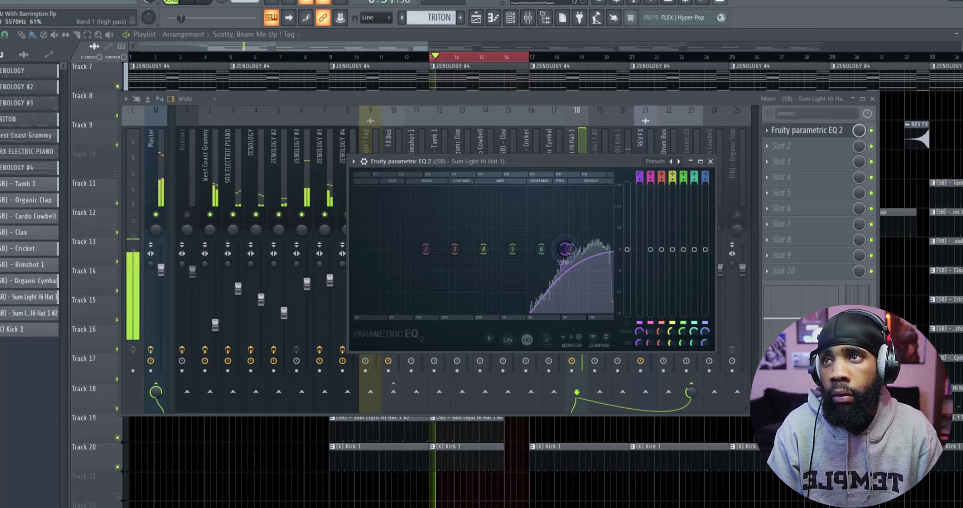
{"action": "left_click", "coordinate": [596, 101]}
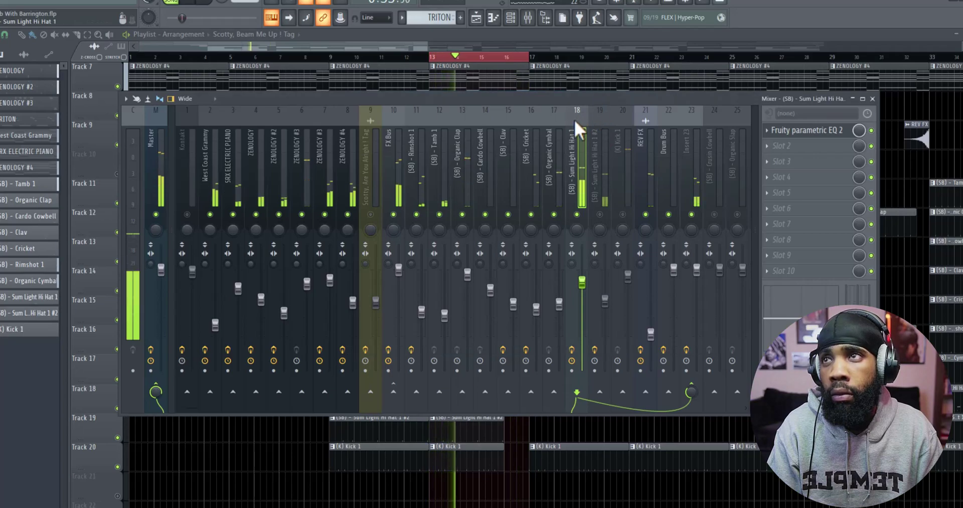
- Bring in Sum Light Hi Hat 1 #2, lower its volume and send it to Insert 23 with a reduced send level
{"action": "left_click", "coordinate": [601, 195]}
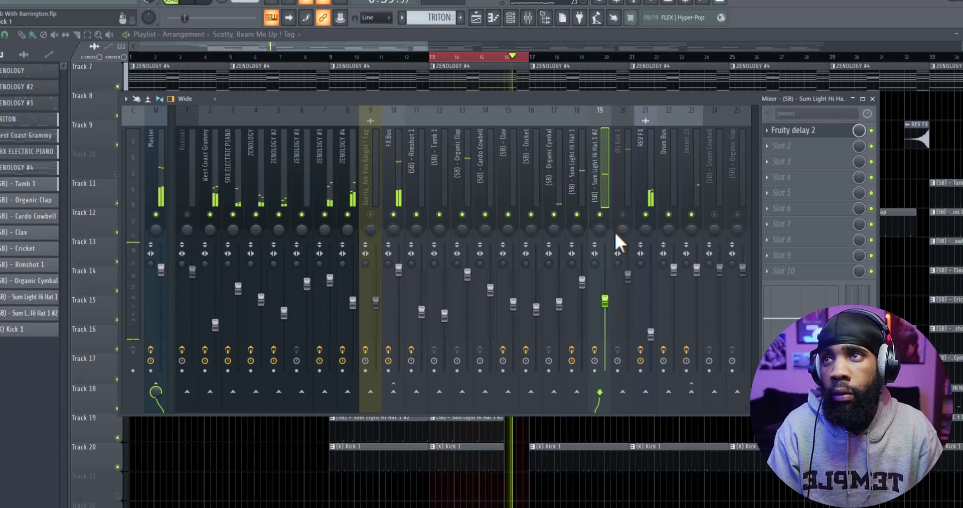
{"action": "left_click_drag", "start_coordinate": [607, 306], "coordinate": [607, 310]}
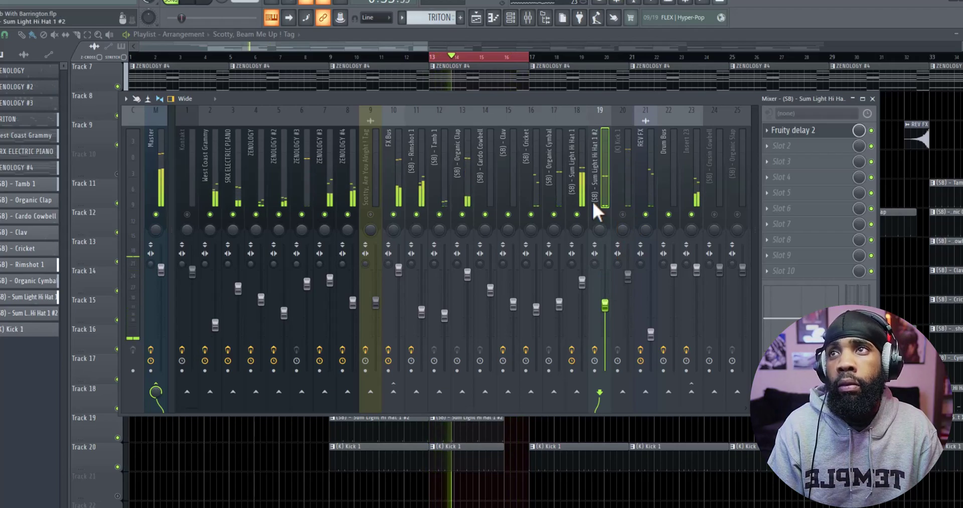
{"action": "left_click", "coordinate": [691, 391]}
{"action": "left_click_drag", "start_coordinate": [691, 392], "coordinate": [691, 397]}
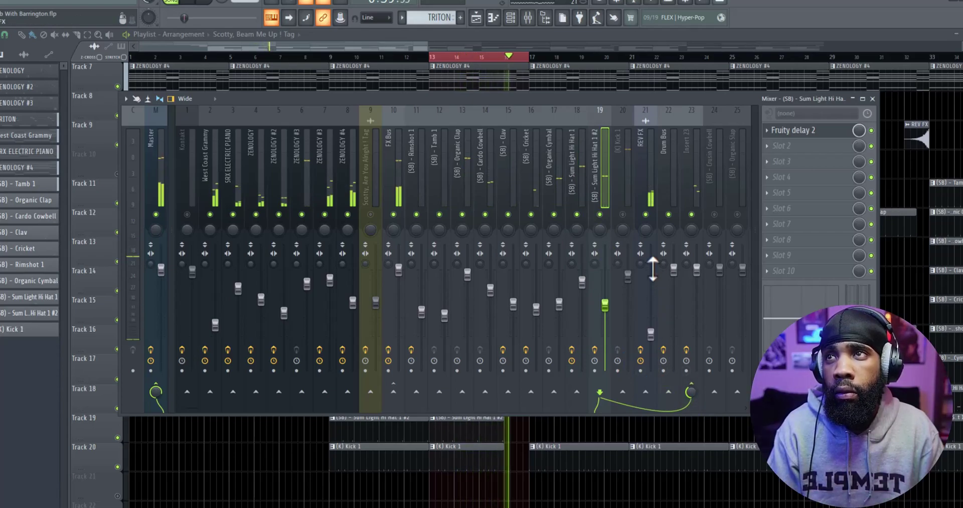
{"action": "left_click_drag", "start_coordinate": [609, 296], "coordinate": [608, 314]}
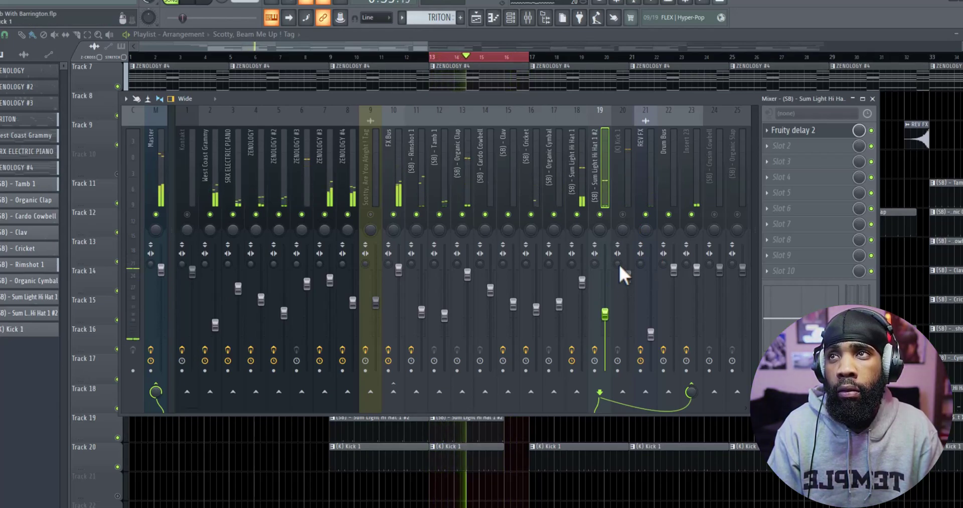
{"action": "left_click", "coordinate": [622, 201]}
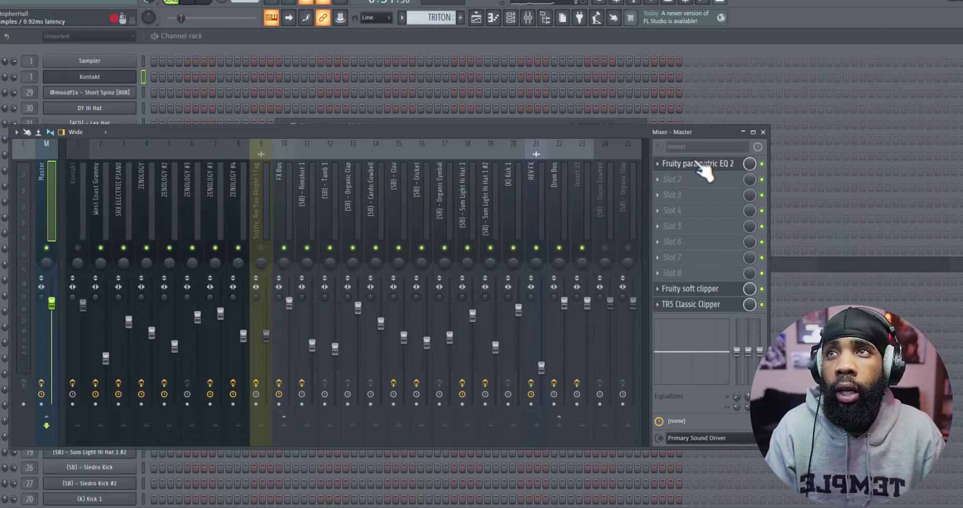
- Set the master's TR5 Classic Clipper to 3.4 dB gain and a slope of -5.5
{"action": "left_click", "coordinate": [695, 164]}
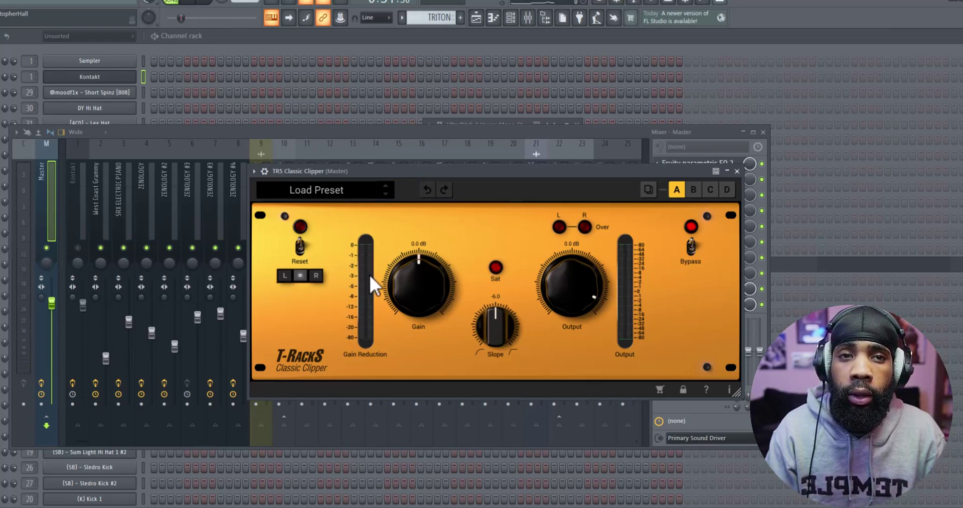
{"action": "left_click_drag", "start_coordinate": [407, 288], "coordinate": [408, 272]}
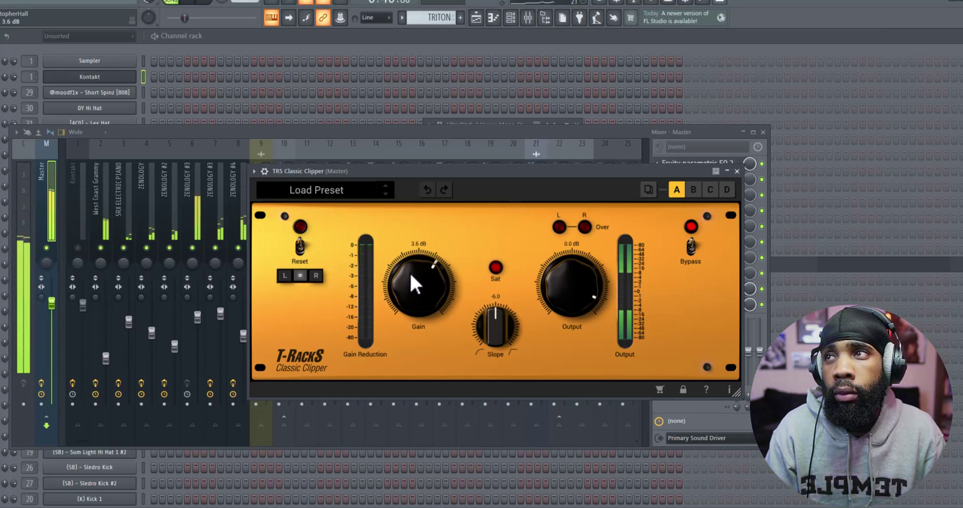
{"action": "left_click_drag", "start_coordinate": [410, 272], "coordinate": [408, 273]}
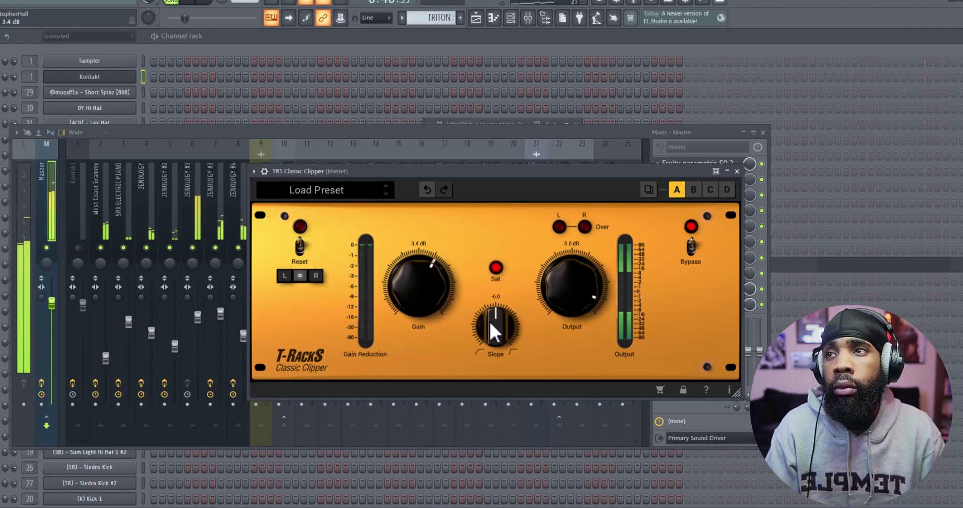
{"action": "left_click_drag", "start_coordinate": [488, 324], "coordinate": [486, 318]}
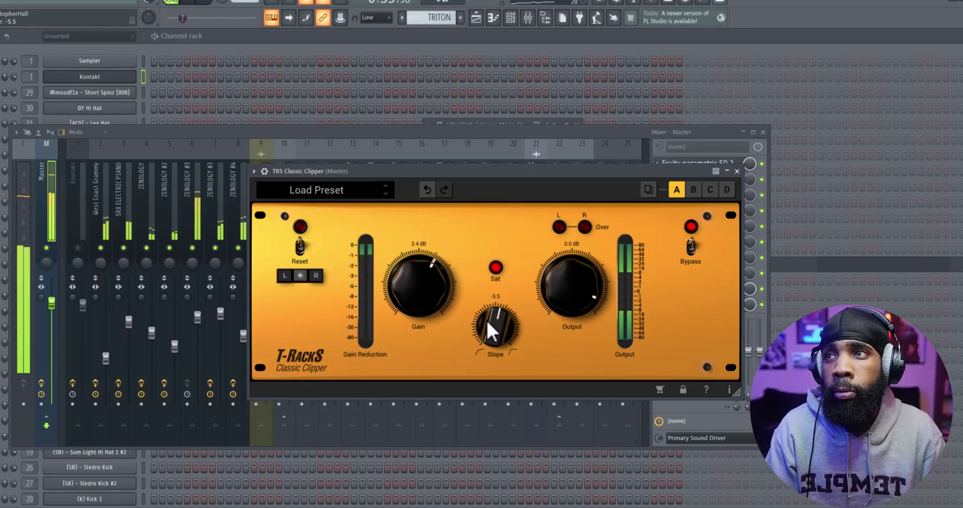